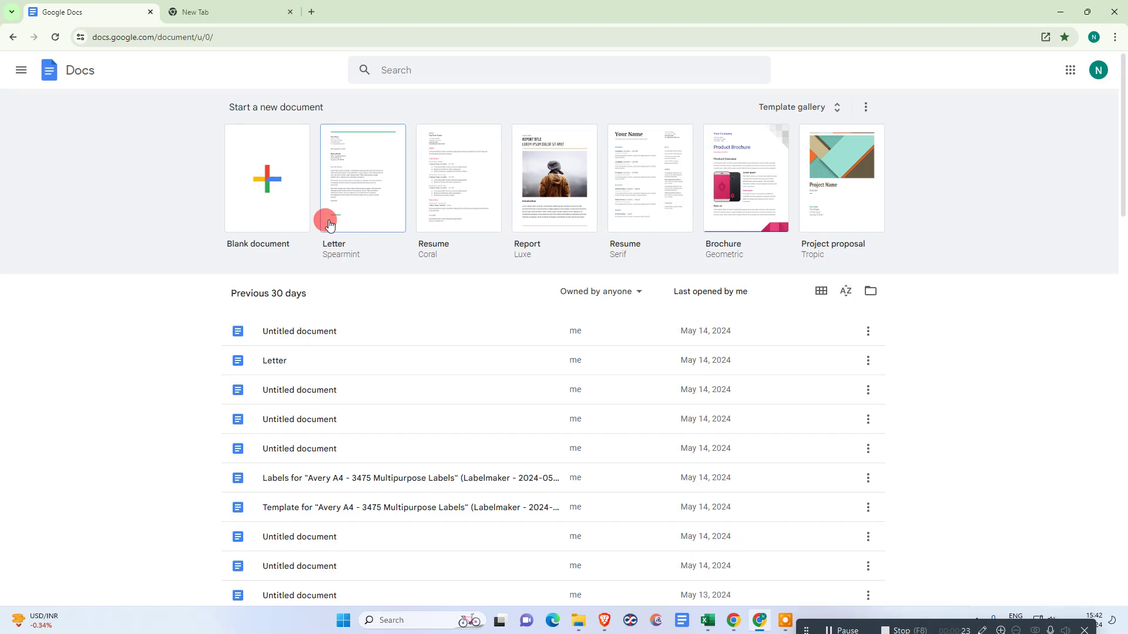
Step: Create a new blank document from the Docs home page
left_click(276, 171)
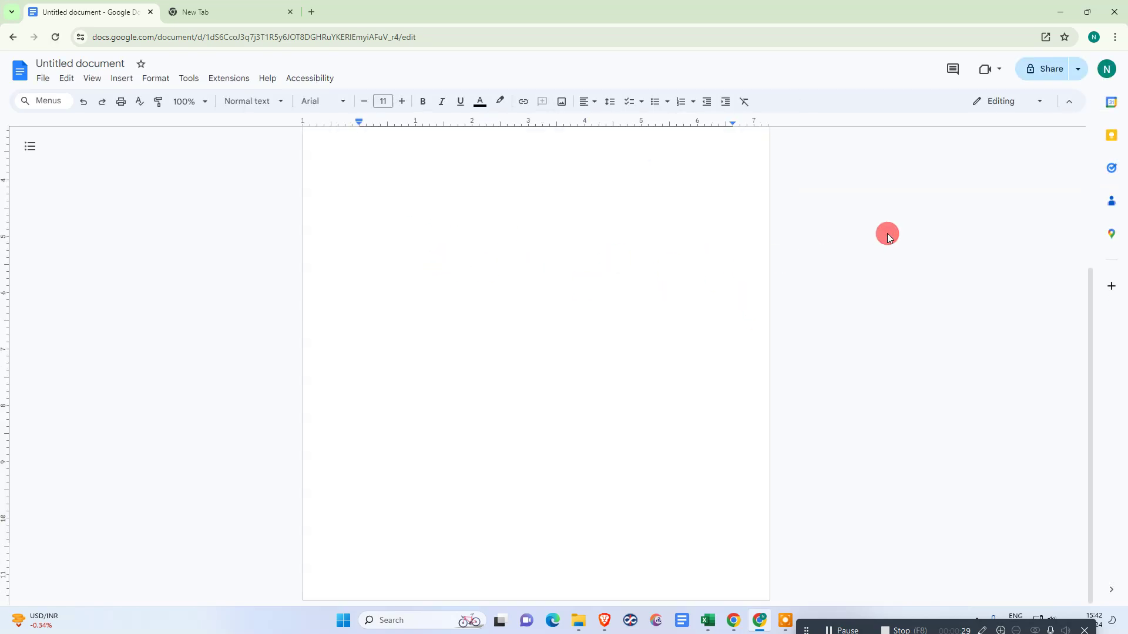
Step: Add empty paragraphs until the document spans three pages, then return to the top
key("Return")
key("Return")
key("Return")
key("Return")
key("Return")
key("Return")
key("Return")
key("Return")
key("Return")
key("Return")
key("Return")
key("Return")
key("Return")
key("Return")
key("Return")
key("Return")
key("Return")
key("Return")
key("Return")
key("Return")
key("Return")
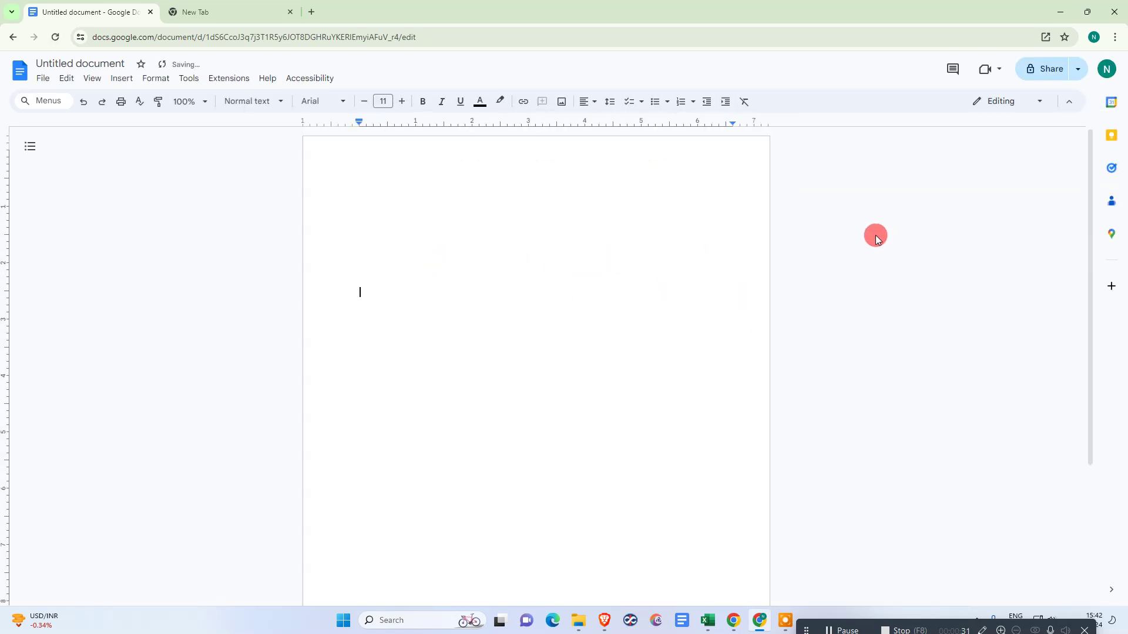
key("Return")
key("Return")
key("Return")
key("Return")
key("Return")
key("Return")
key("Return")
key("Return")
key("Return")
key("Return")
key("Return")
key("Return")
key("Return")
key("Return")
key("Return")
key("Return")
key("Return")
key("Return")
key("Return")
key("Return")
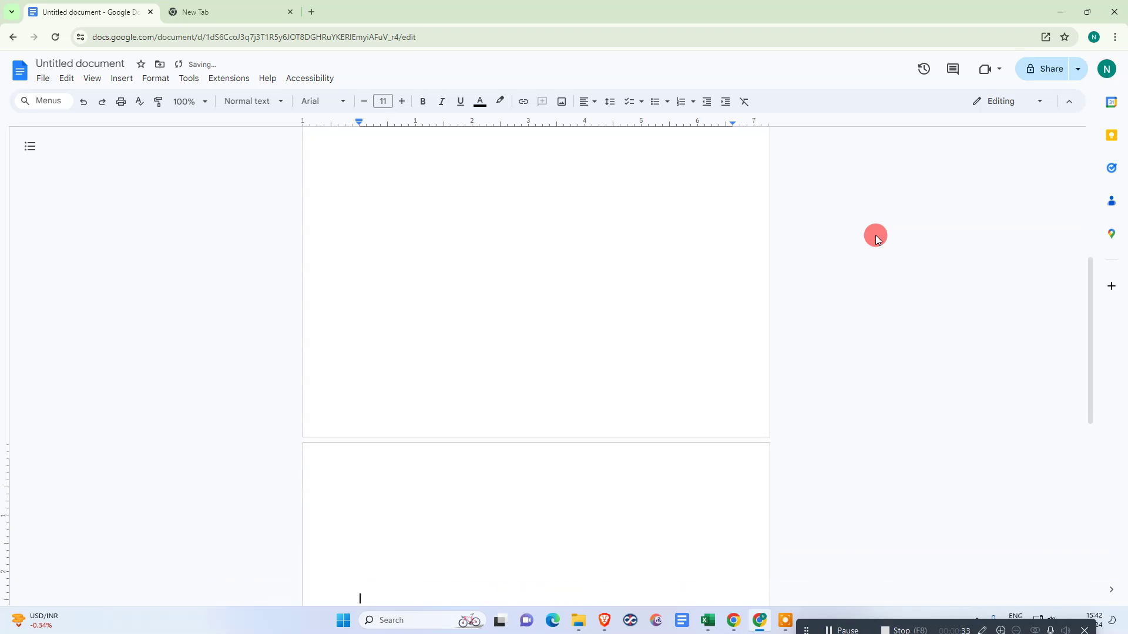
key("Return")
key("Return")
key("Return")
key("Return")
key("Return")
key("Return")
key("Return")
key("Return")
key("Return")
key("Return")
key("Return")
key("Return")
key("Return")
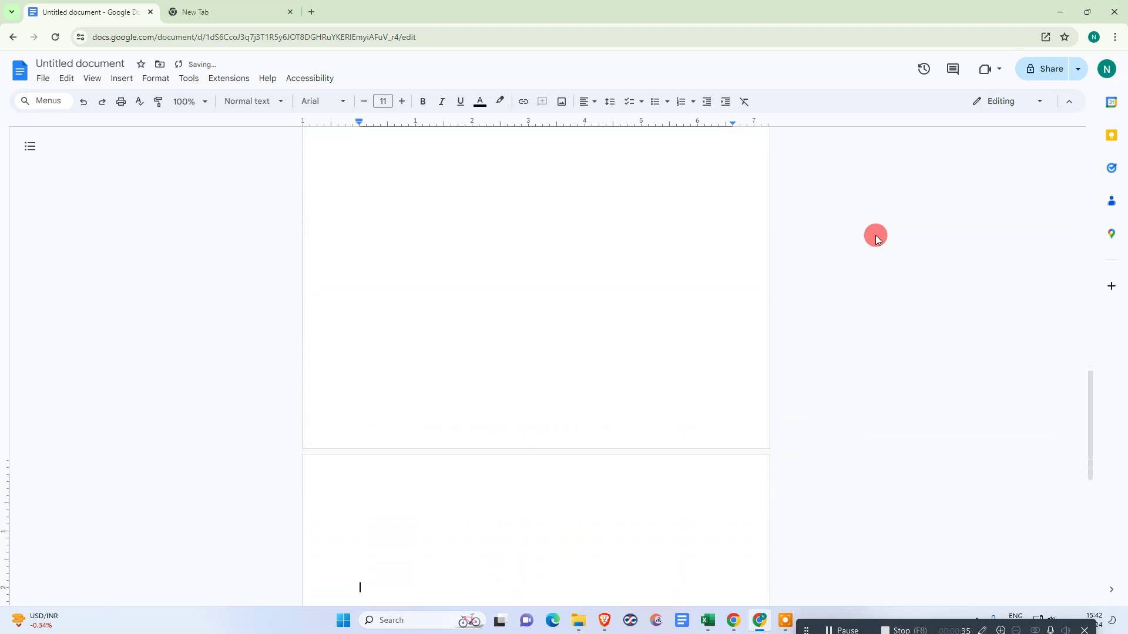
key("ctrl+Home")
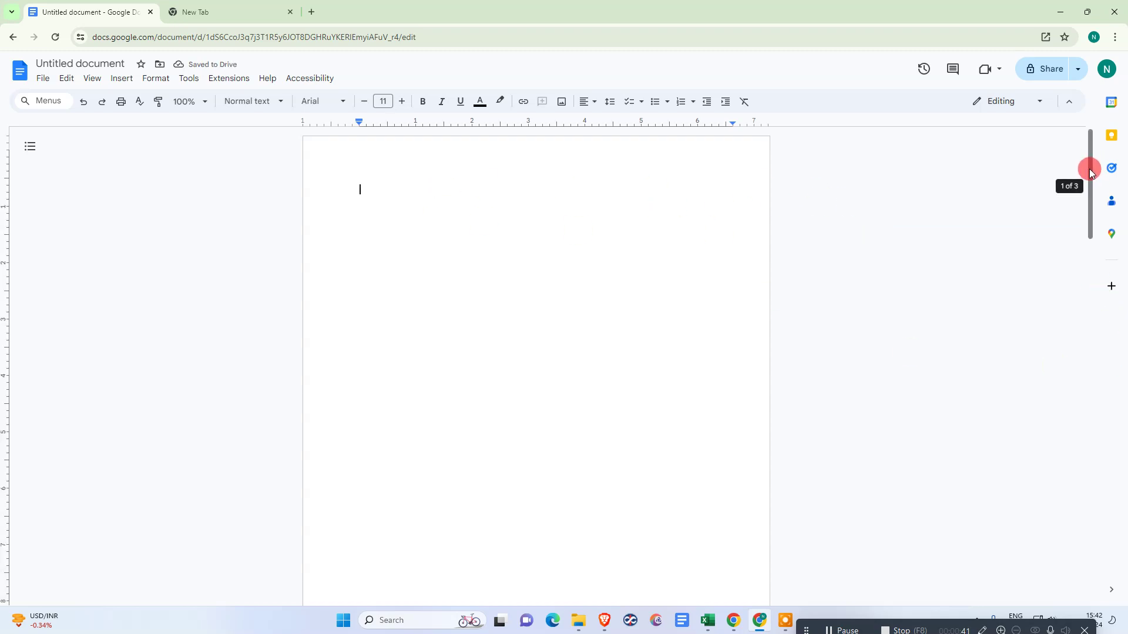
left_click_drag(1092, 175, 481, 215)
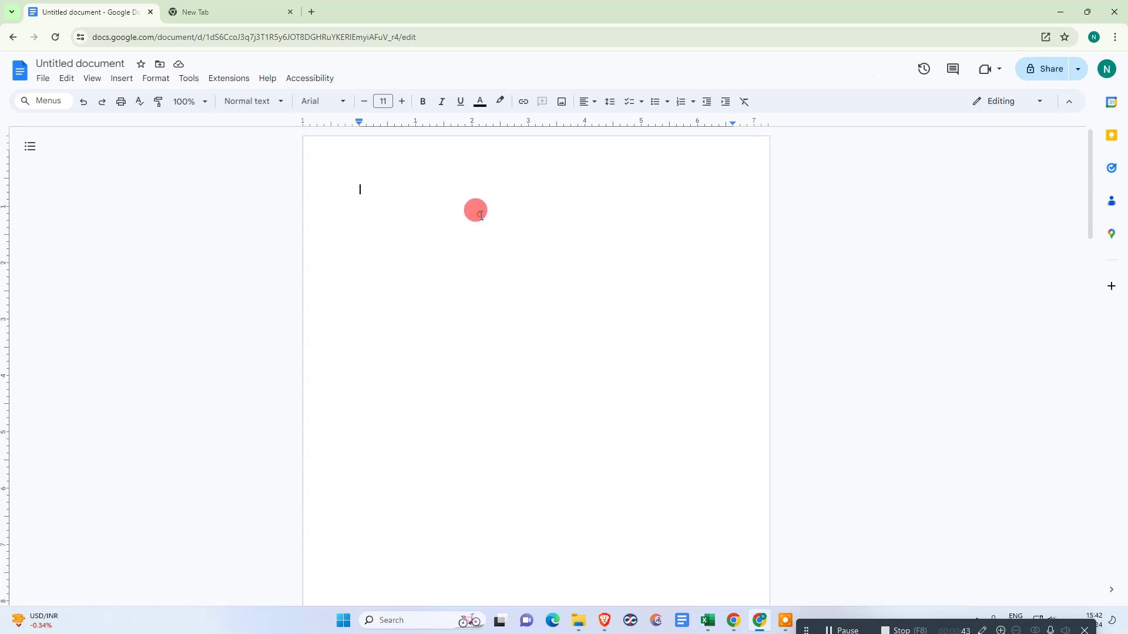
left_click(403, 191)
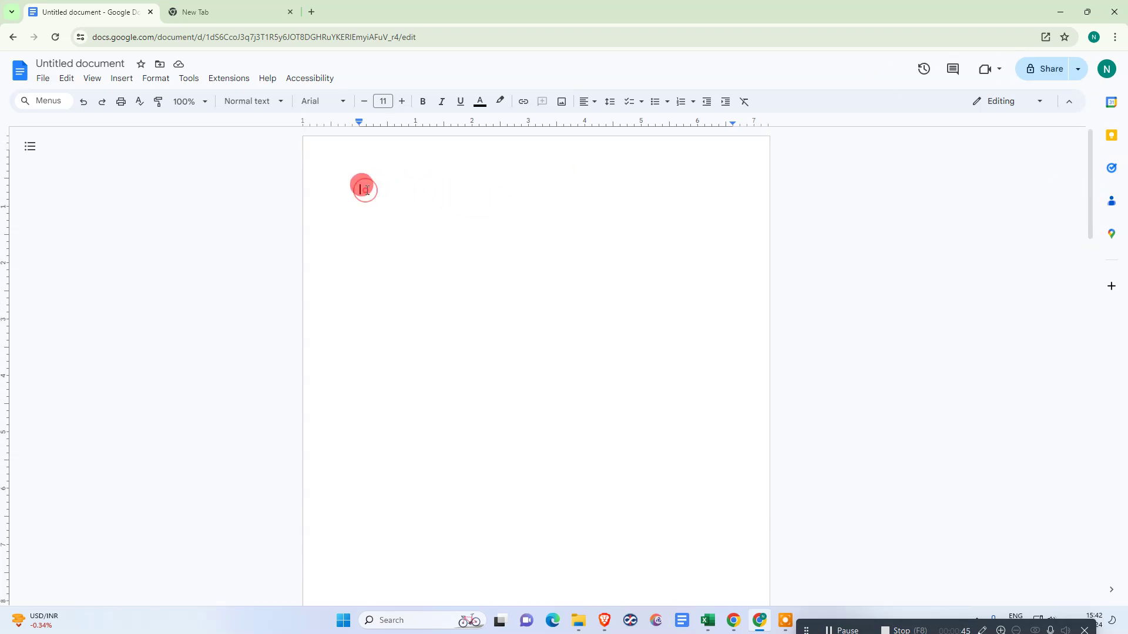
left_click(119, 79)
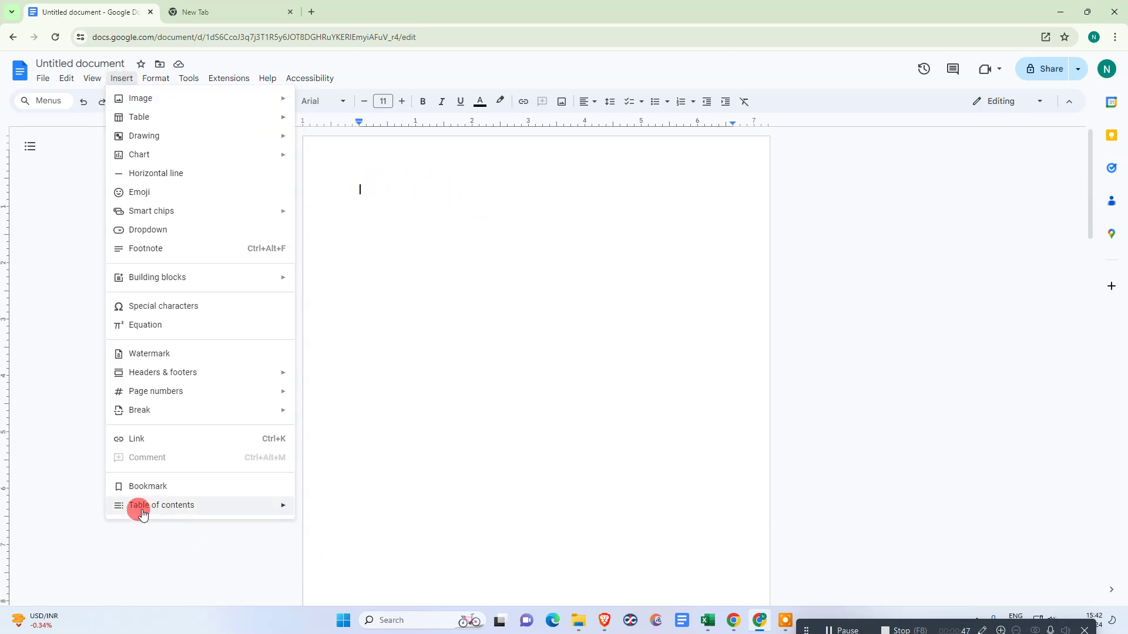
Step: Insert a Plain Text table of contents at the top of page 1
mouse_move(177, 506)
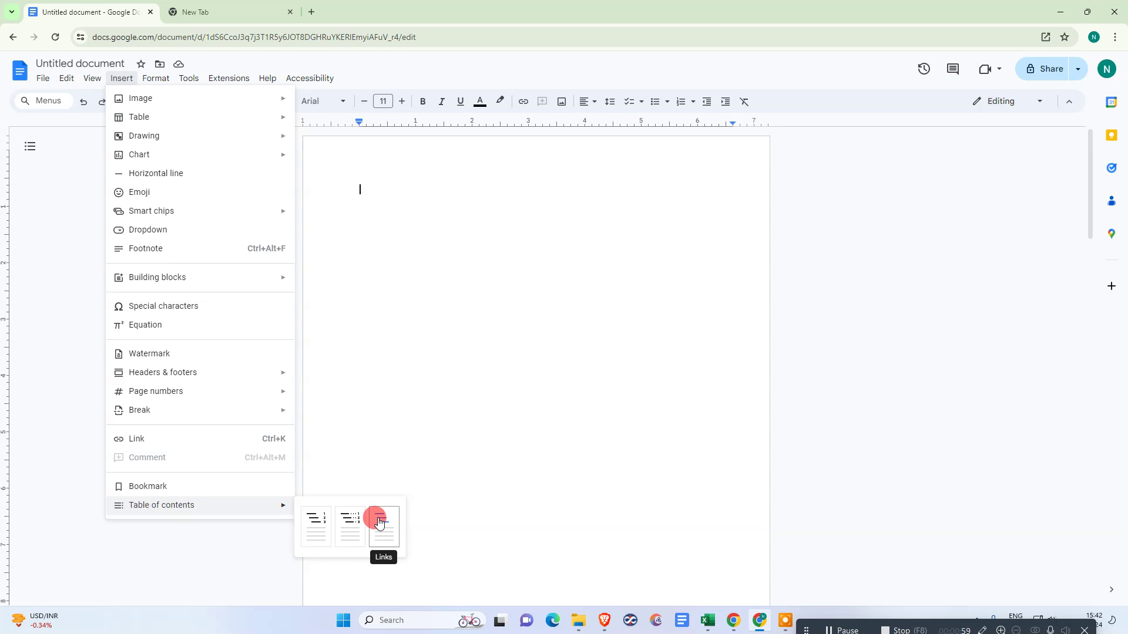
left_click(314, 523)
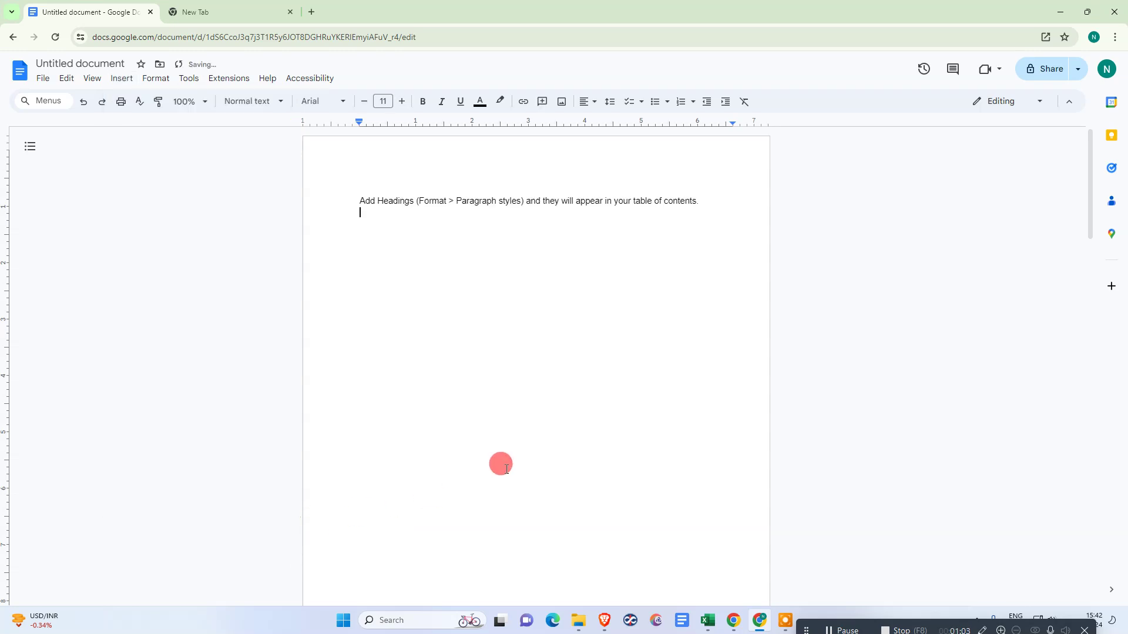
Step: Type the line 'netcast on webtch zone' at the top of page 2
left_click(389, 203)
left_click(619, 245)
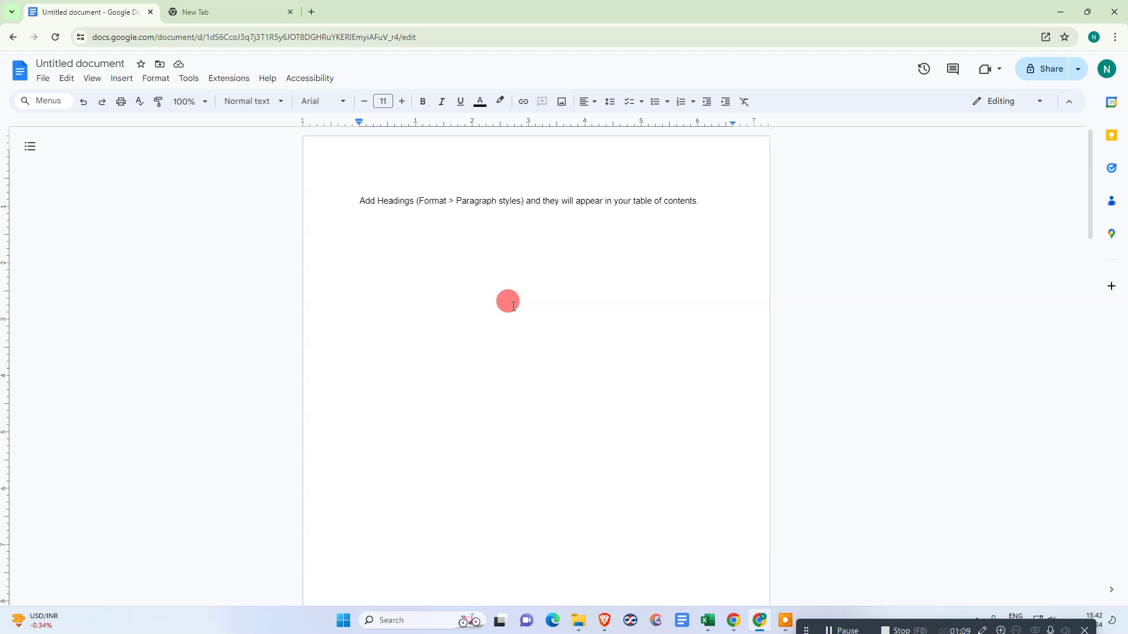
scroll(574, 311, "down", 20)
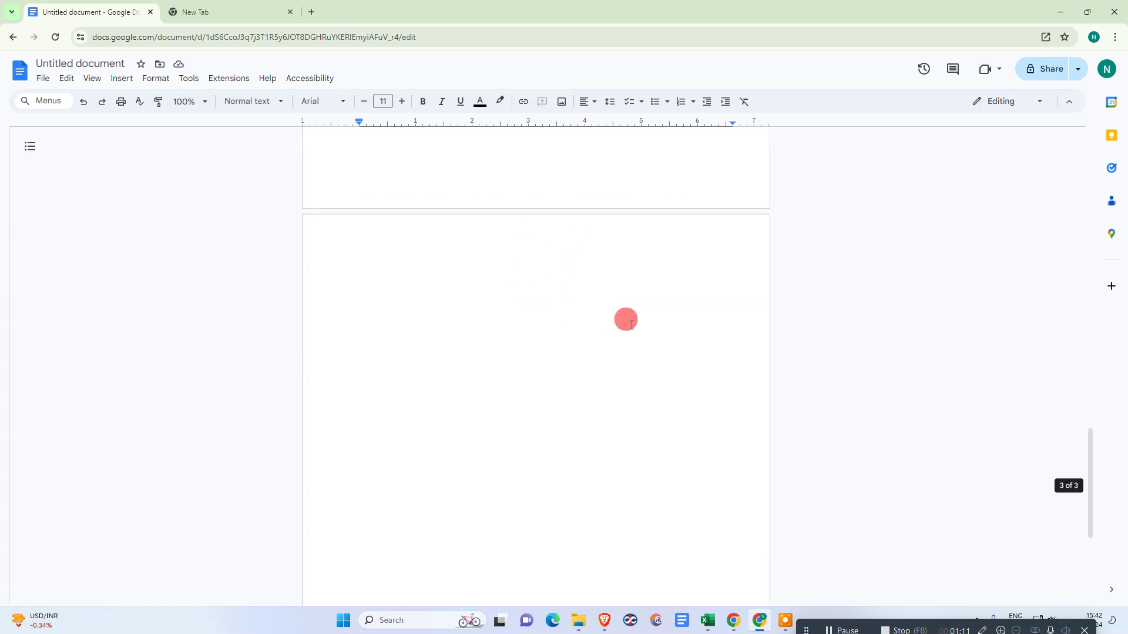
scroll(499, 320, "up", 10)
left_click(512, 238)
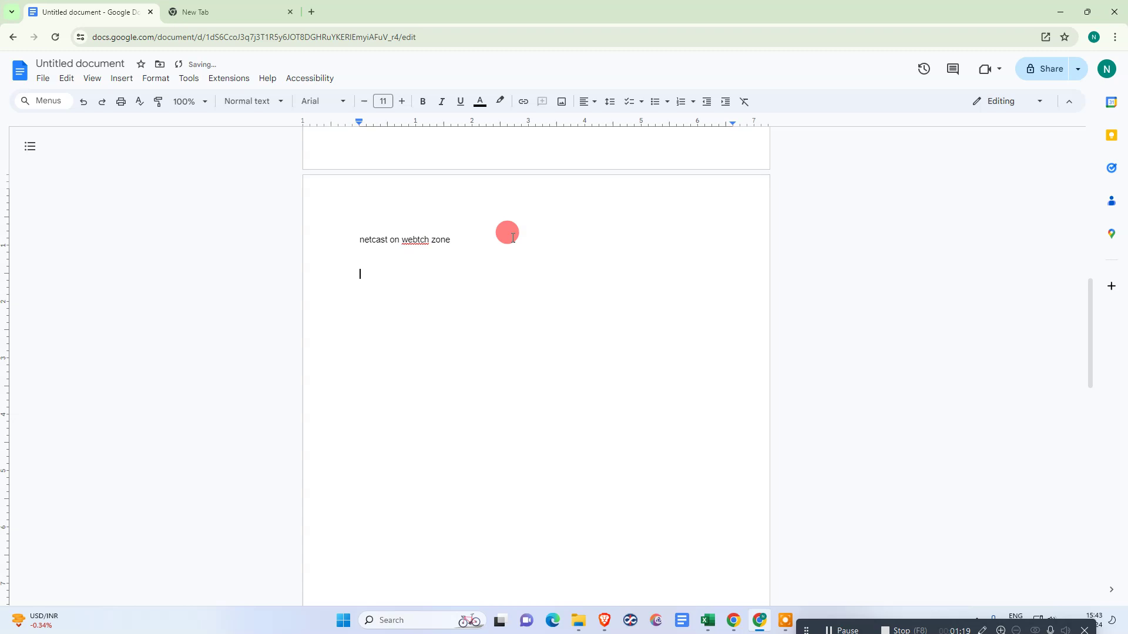
triple_click(391, 240)
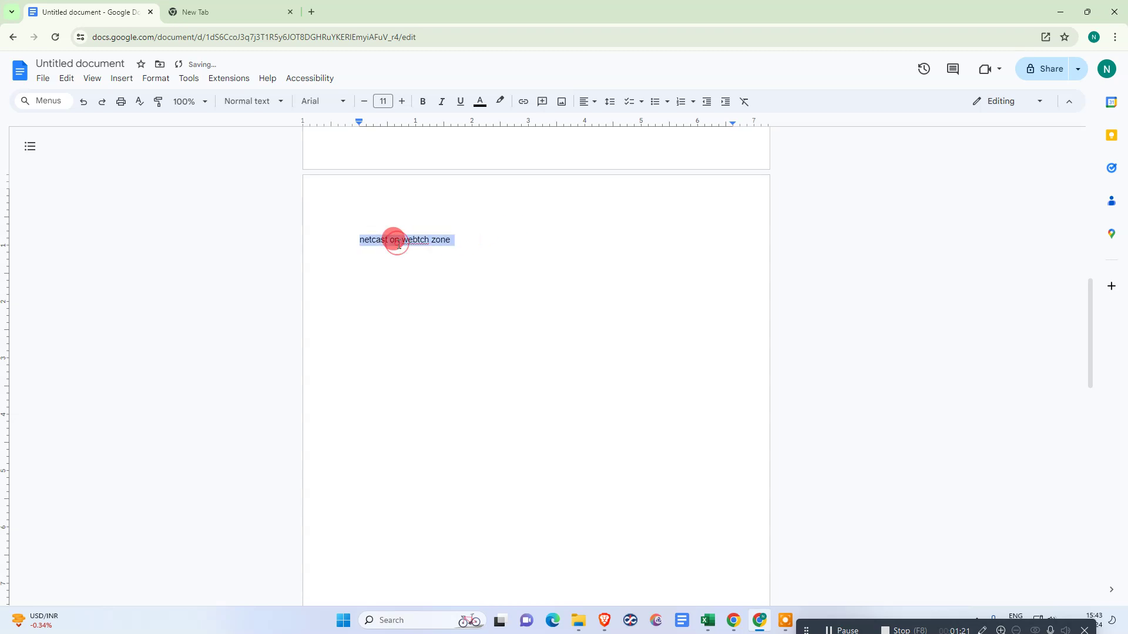
left_click(376, 238)
double_click(377, 240)
Step: Check the table of contents options on page 1, then dismiss them
scroll(469, 226, "up", 10)
left_click(409, 198)
left_click(370, 202)
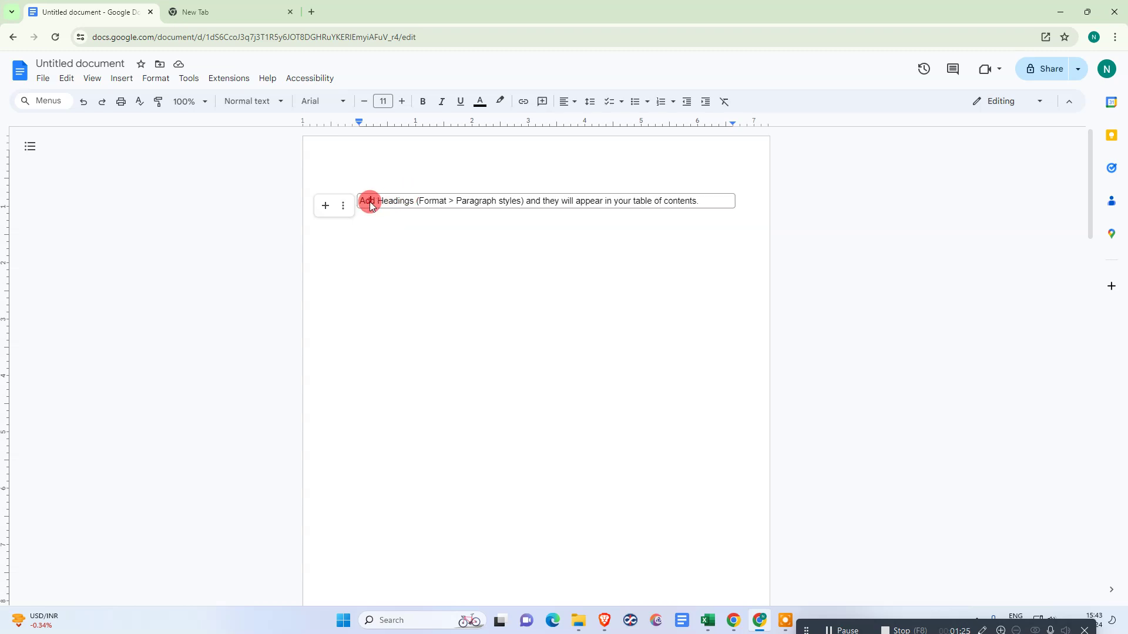
left_click(343, 206)
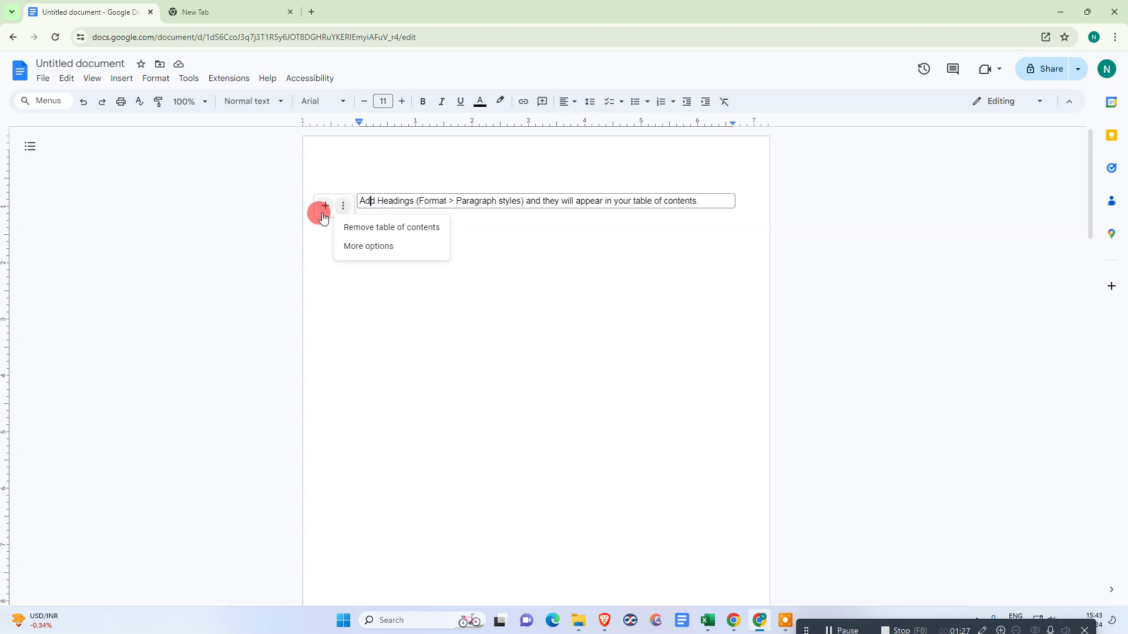
left_click(657, 221)
Step: Select the whole 'netcast on webtch zone' line on page 2
scroll(546, 232, "down", 7)
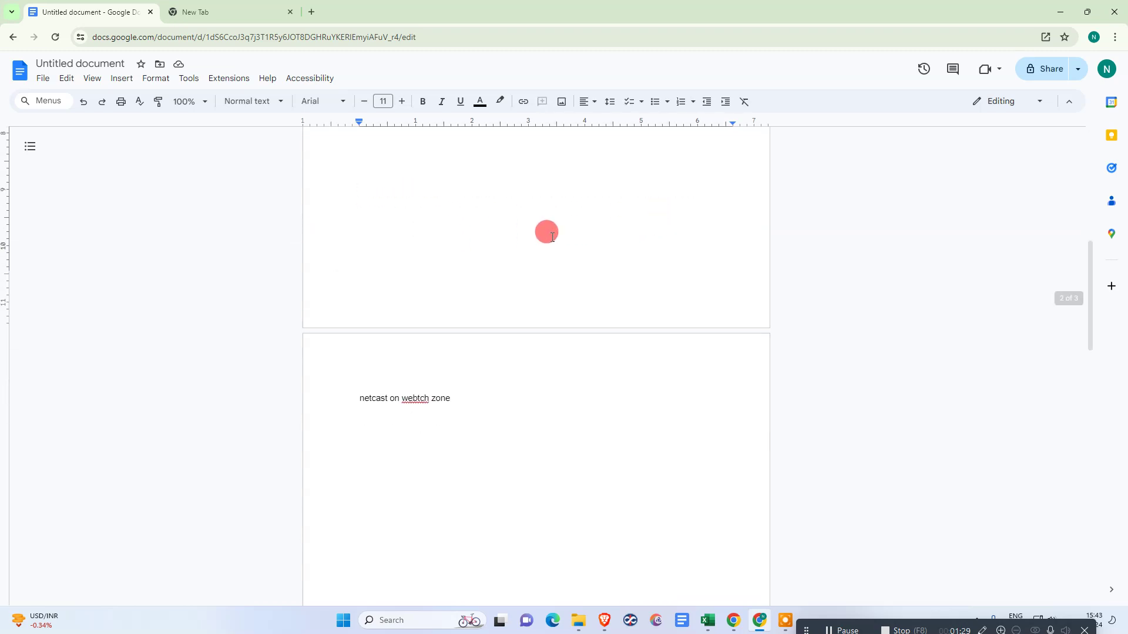
left_click(382, 398)
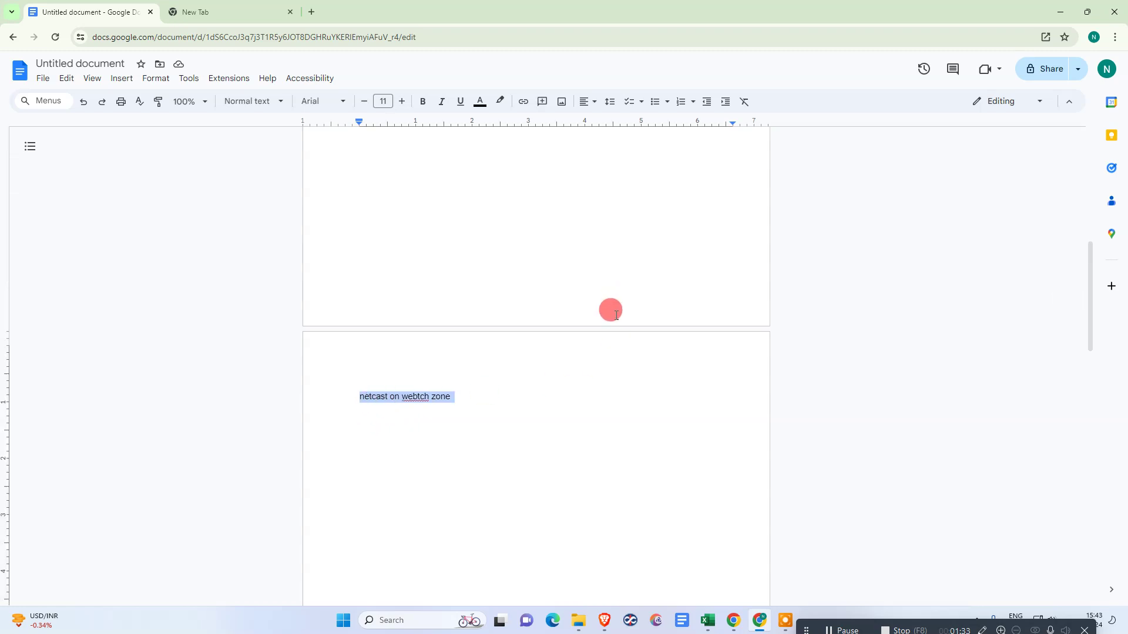
scroll(611, 312, "up", 7)
scroll(611, 313, "down", 7)
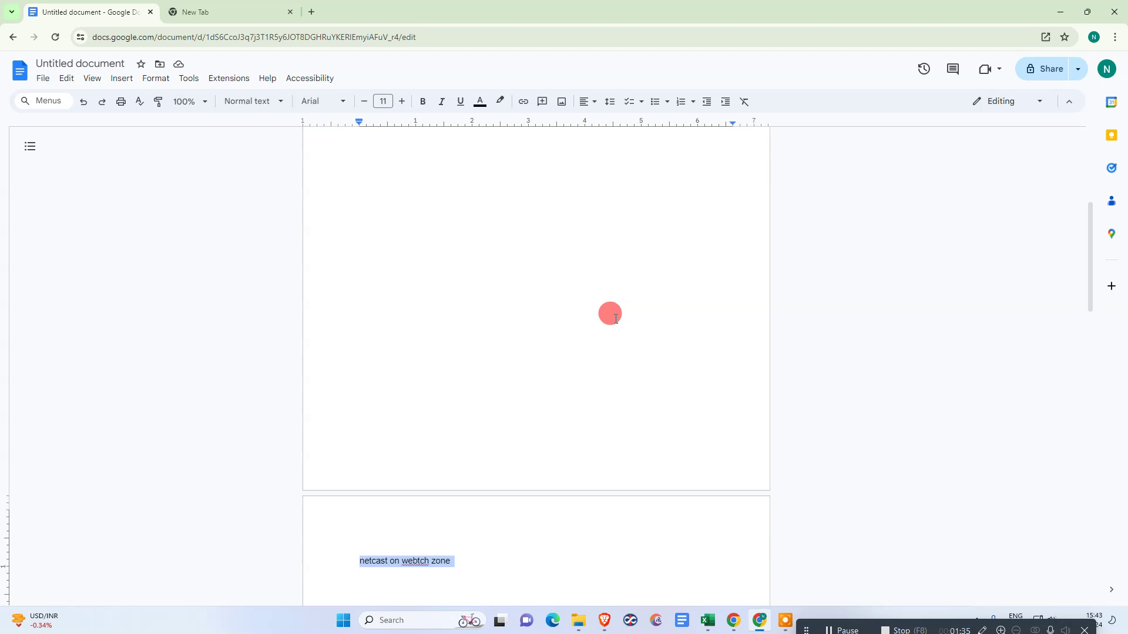
left_click(391, 395)
triple_click(381, 395)
left_click(385, 398)
left_click_drag(360, 399, 458, 398)
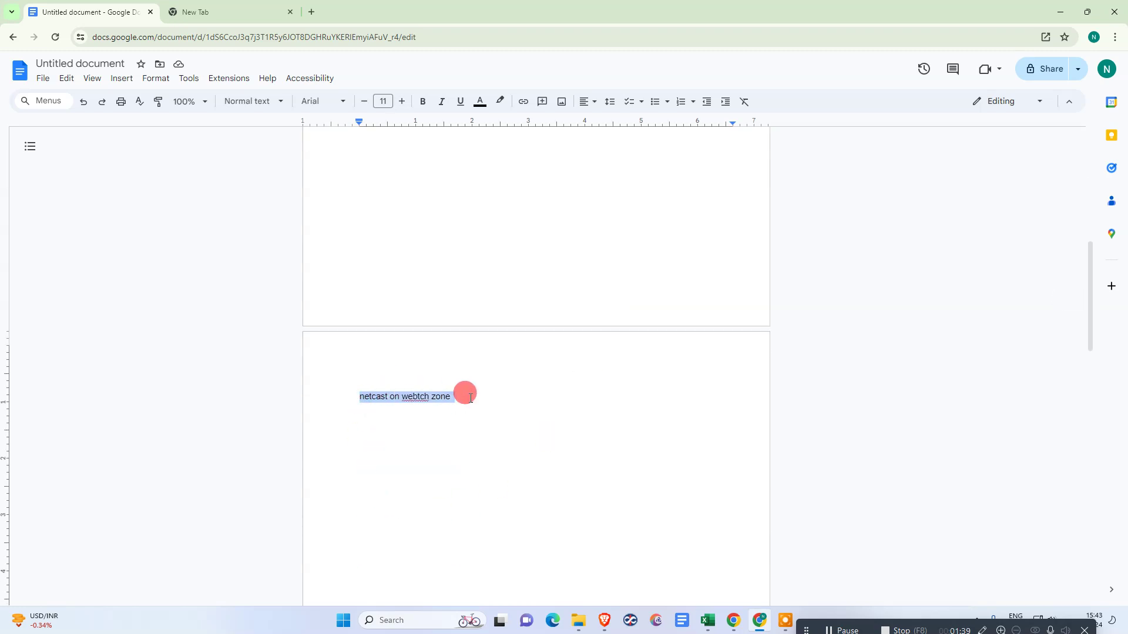
Step: Apply Heading 1 to 'netcast on webtch zone' via Format > Paragraph styles
left_click(151, 82)
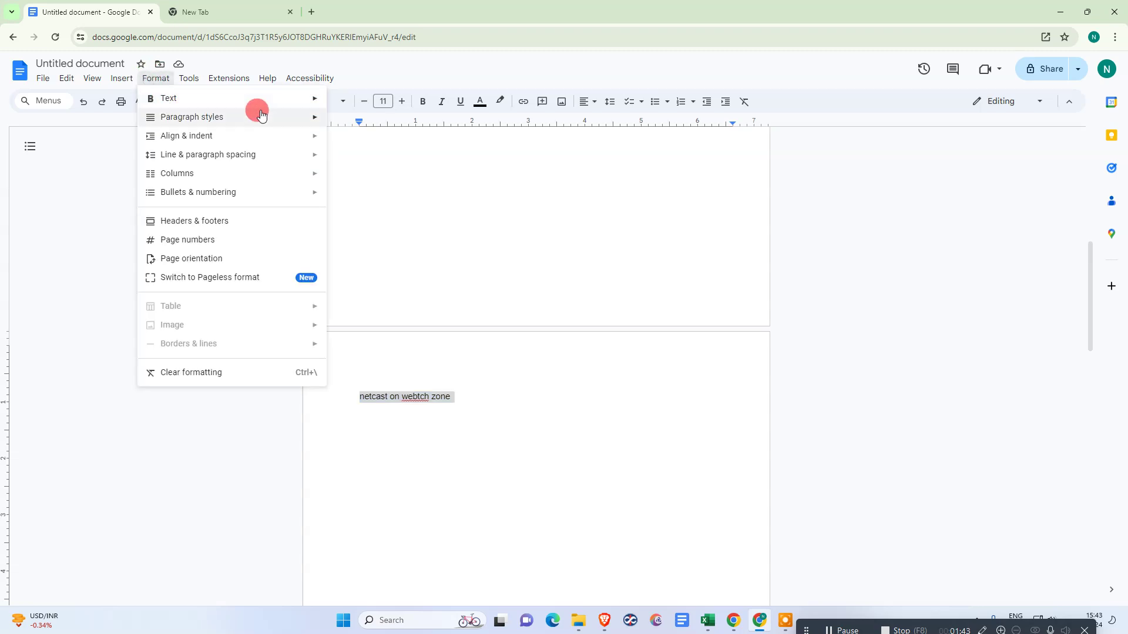
mouse_move(203, 125)
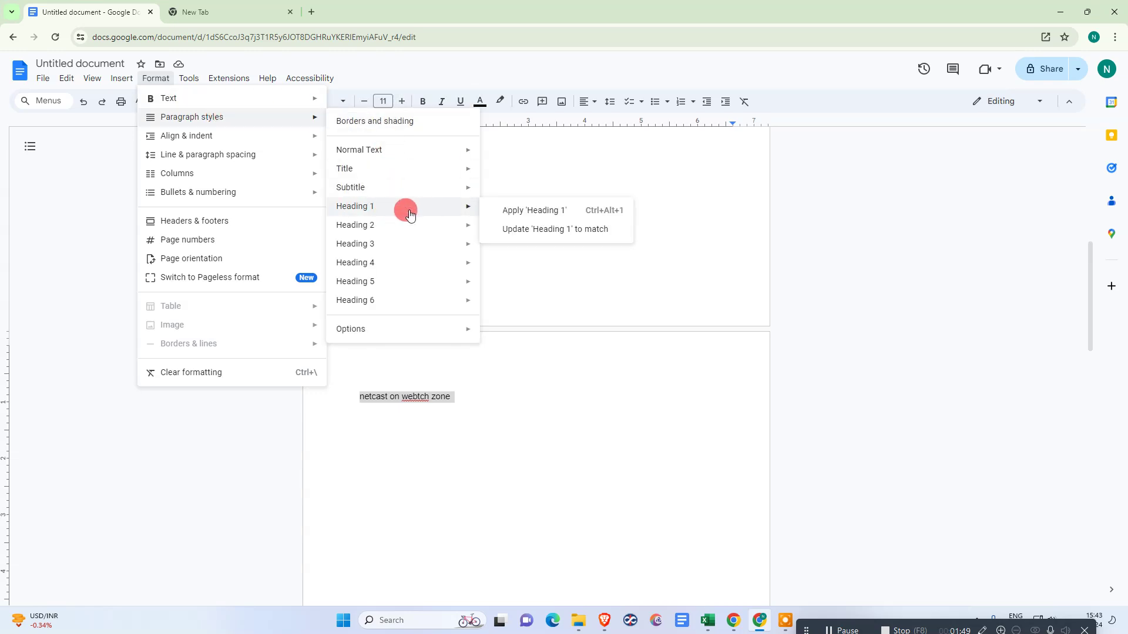
mouse_move(402, 204)
left_click(547, 211)
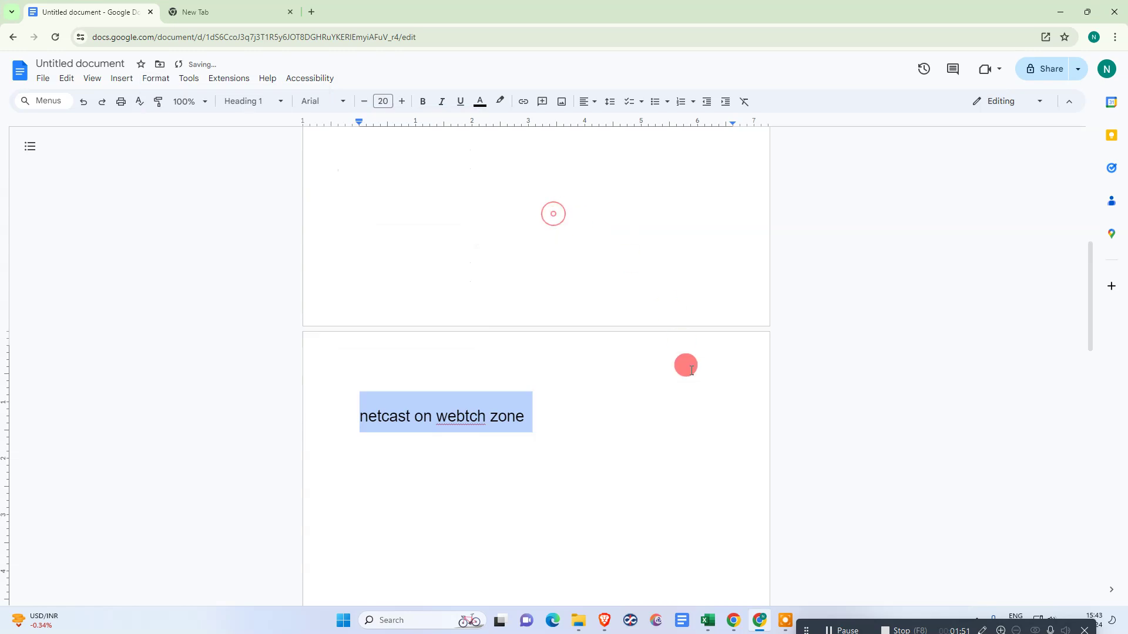
left_click(436, 417)
Step: Return to page 1 and select the table of contents
left_click_drag(395, 415, 355, 416)
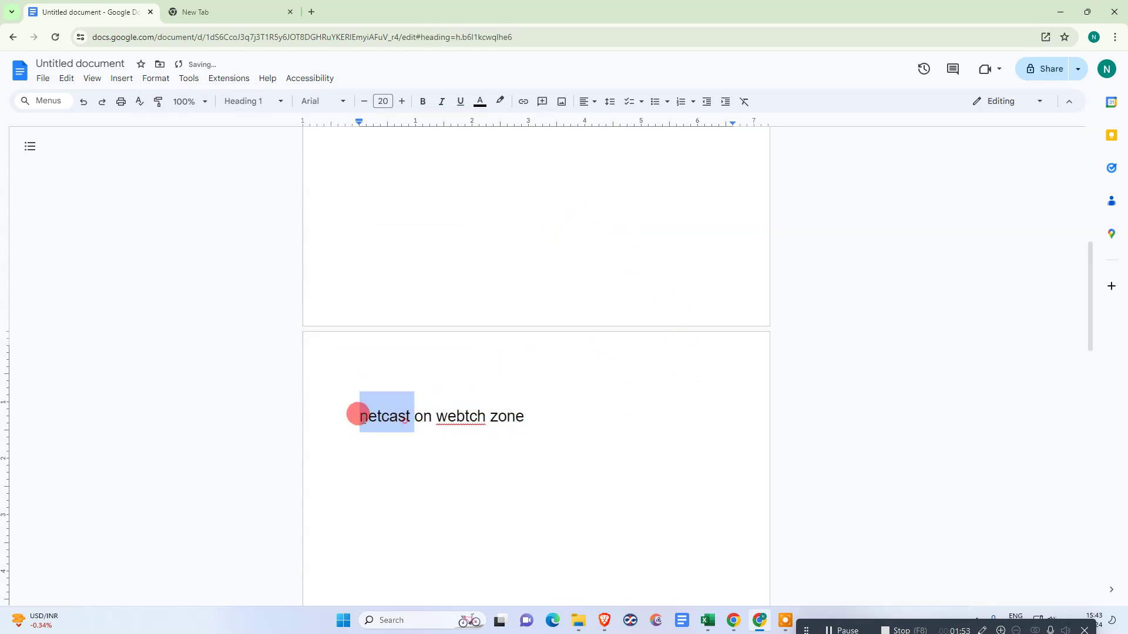
left_click(359, 416)
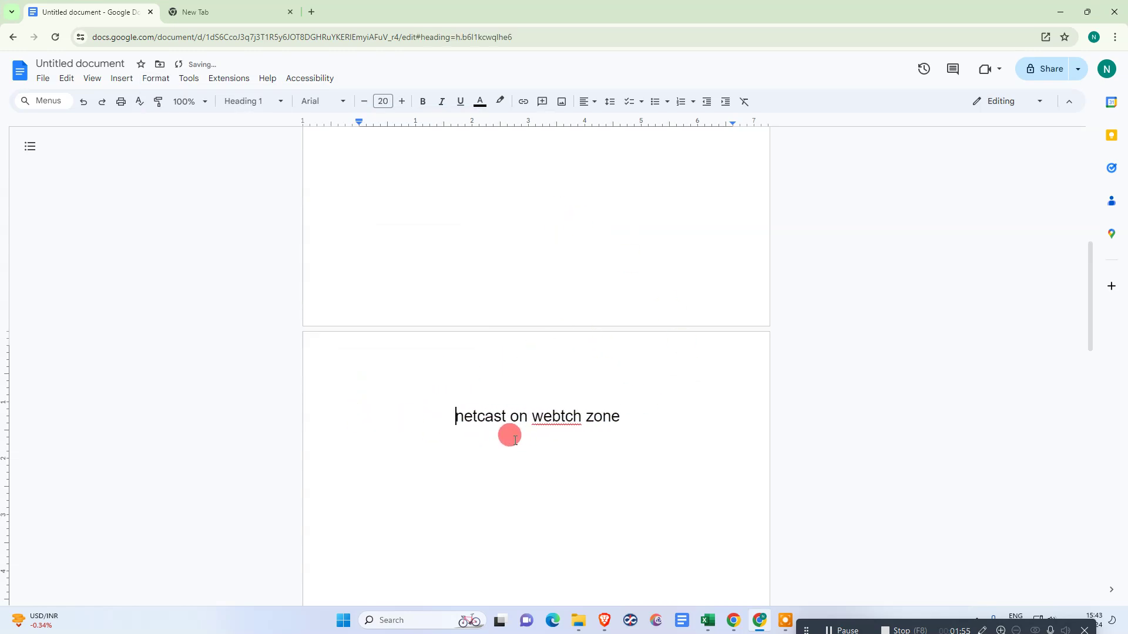
scroll(523, 355, "up", 7)
left_click(439, 241)
left_click(418, 203)
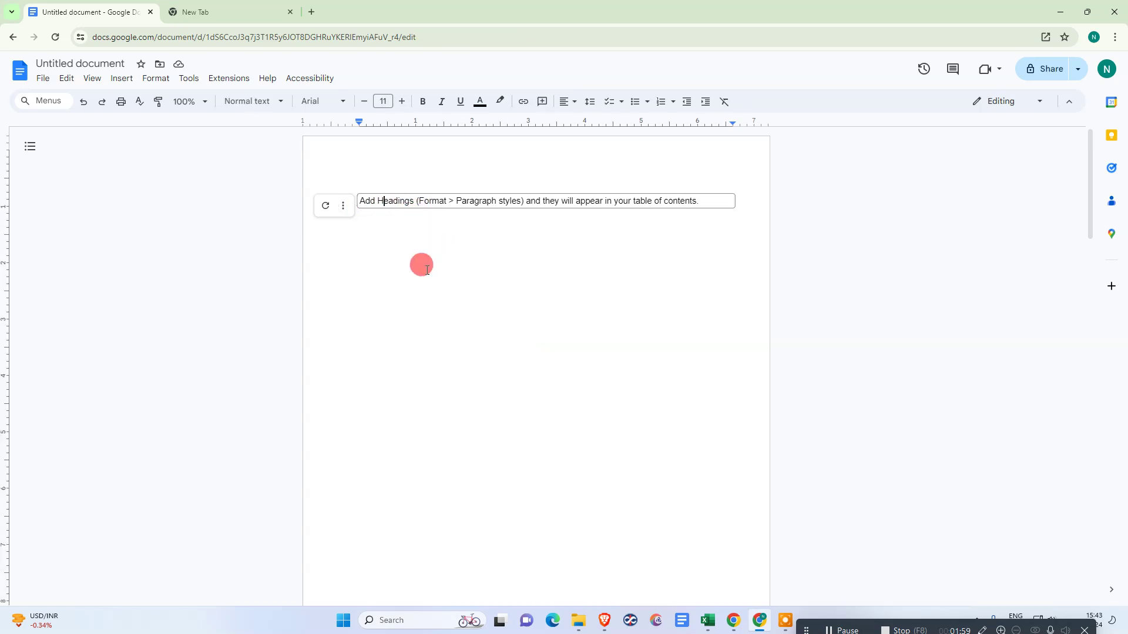
Step: Refresh the table of contents so it lists 'netcast on webtch zone' with page 2
left_click(597, 305)
left_click(379, 202)
left_click(325, 208)
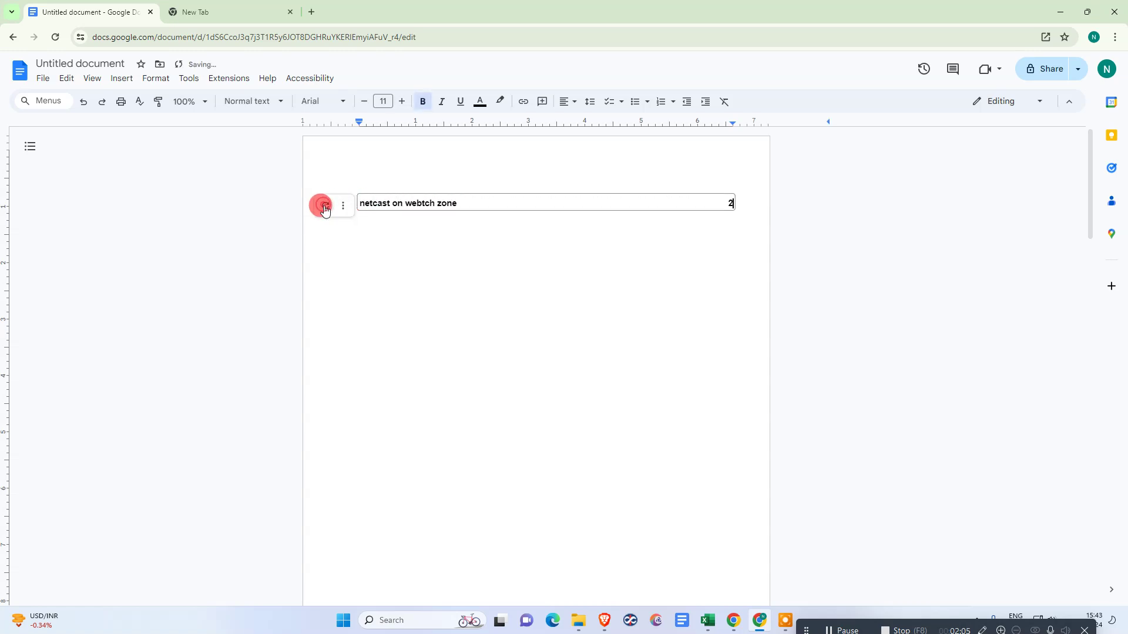
left_click(505, 240)
Step: Follow the contents entry's link to the page-2 heading and return to the contents
left_click(380, 203)
left_click(729, 205)
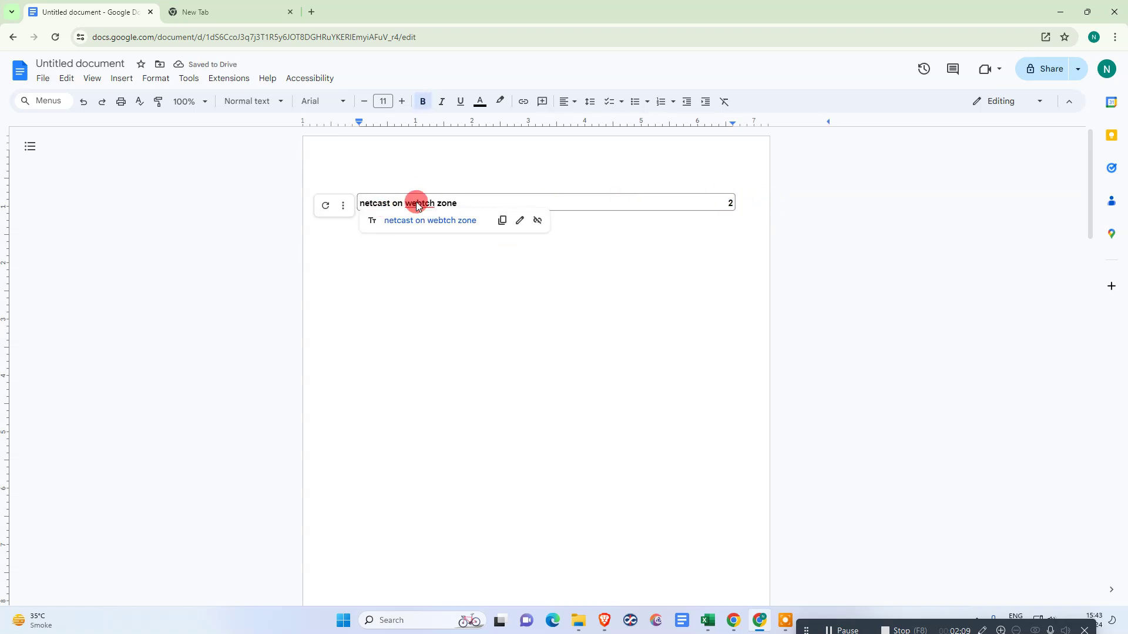
left_click(429, 221)
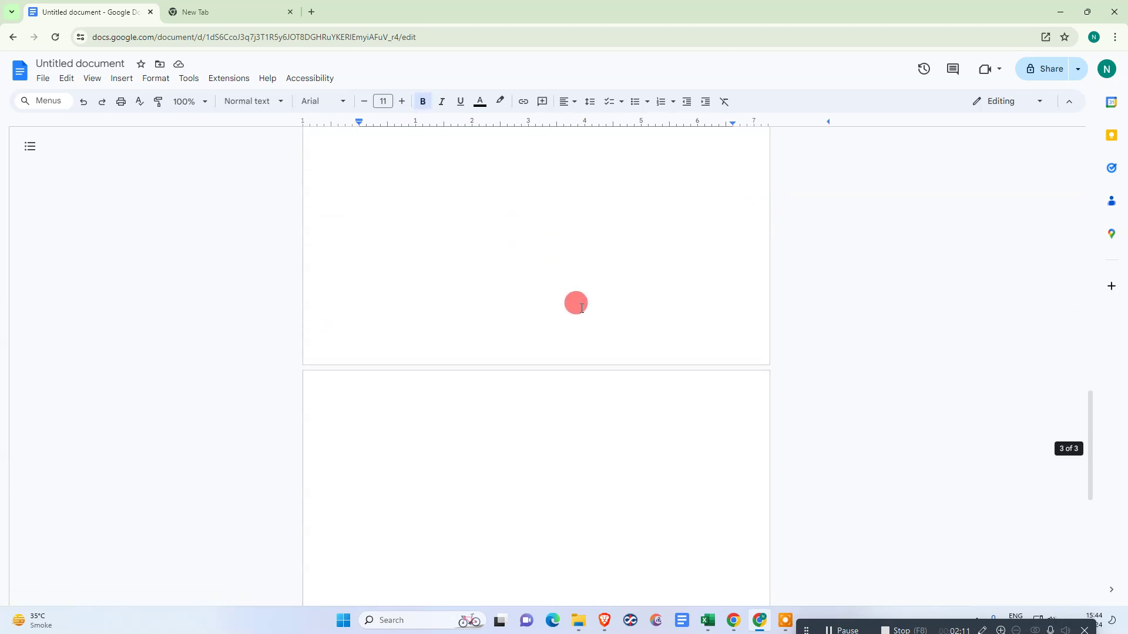
left_click(557, 262)
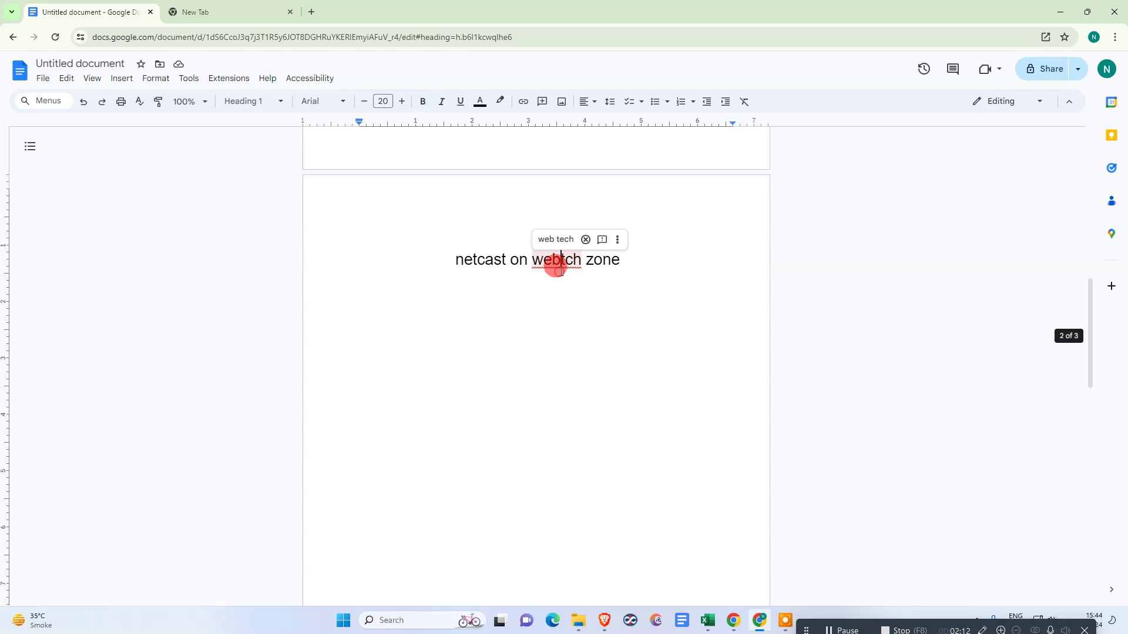
left_click(742, 210)
scroll(667, 299, "down", 15)
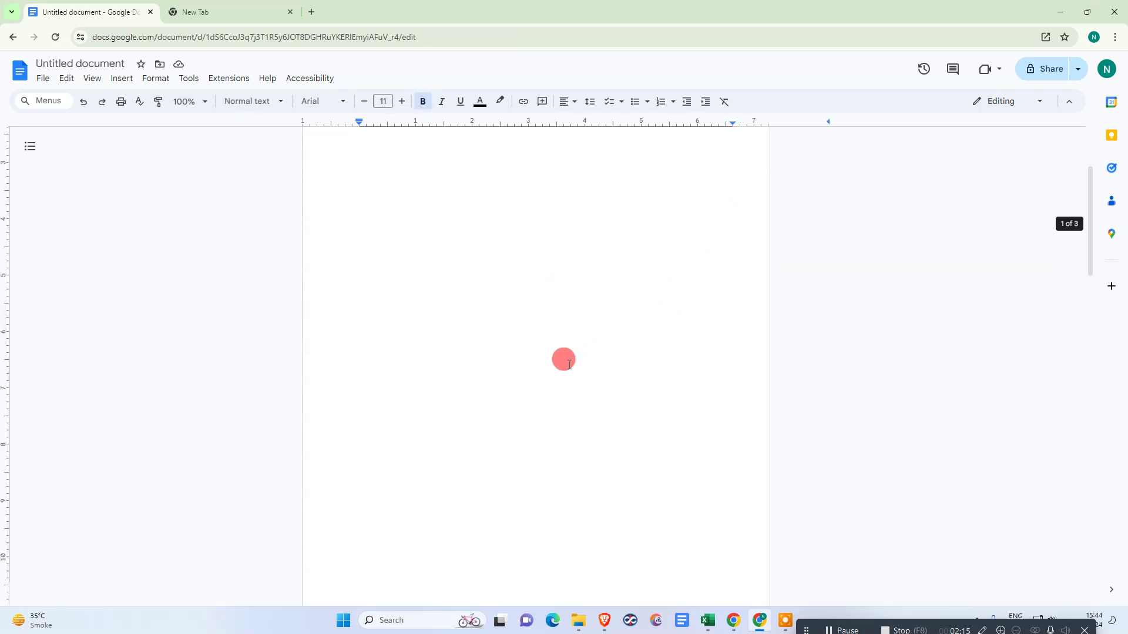
scroll(570, 364, "up", 10)
Step: Paste a copy of the 'netcast on webtch zone' heading on a new line below it
left_click(502, 245)
triple_click(501, 244)
key("ctrl+c")
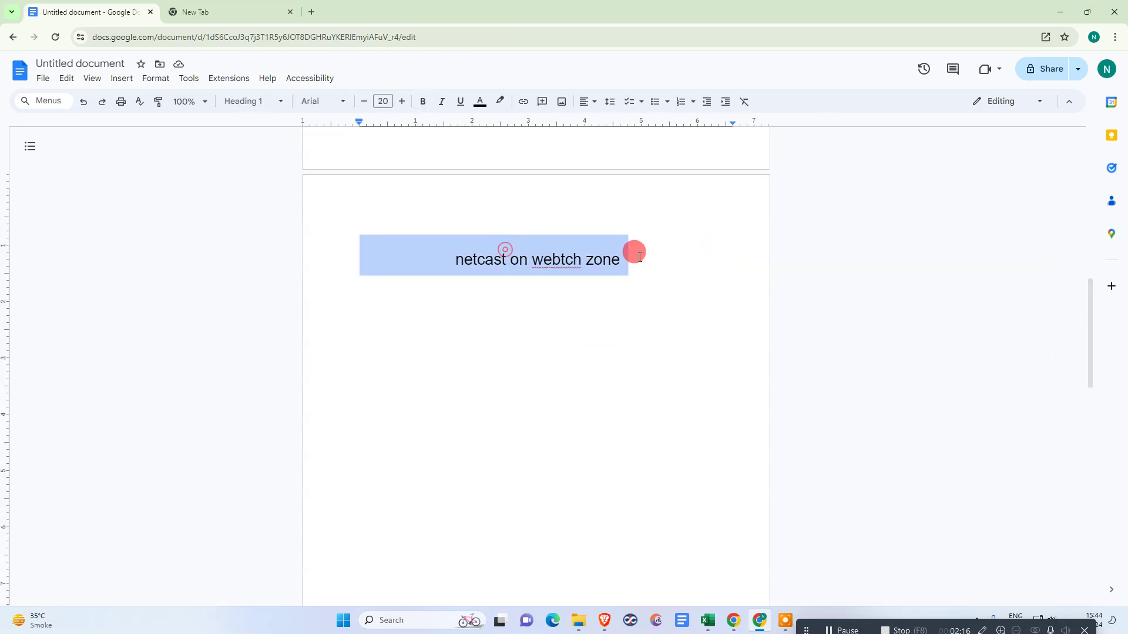
left_click(671, 258)
key("Return")
key("ctrl+v")
left_click(561, 310)
left_click(530, 263)
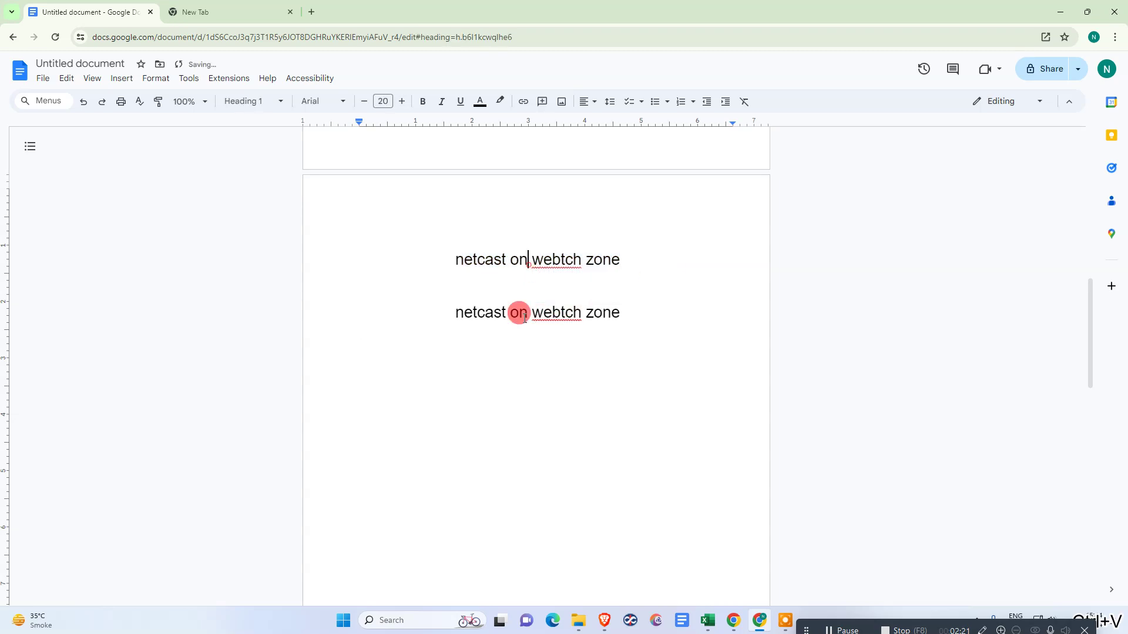
Step: Style the copy as Heading 2 and update the table of contents
left_click(240, 100)
mouse_move(297, 300)
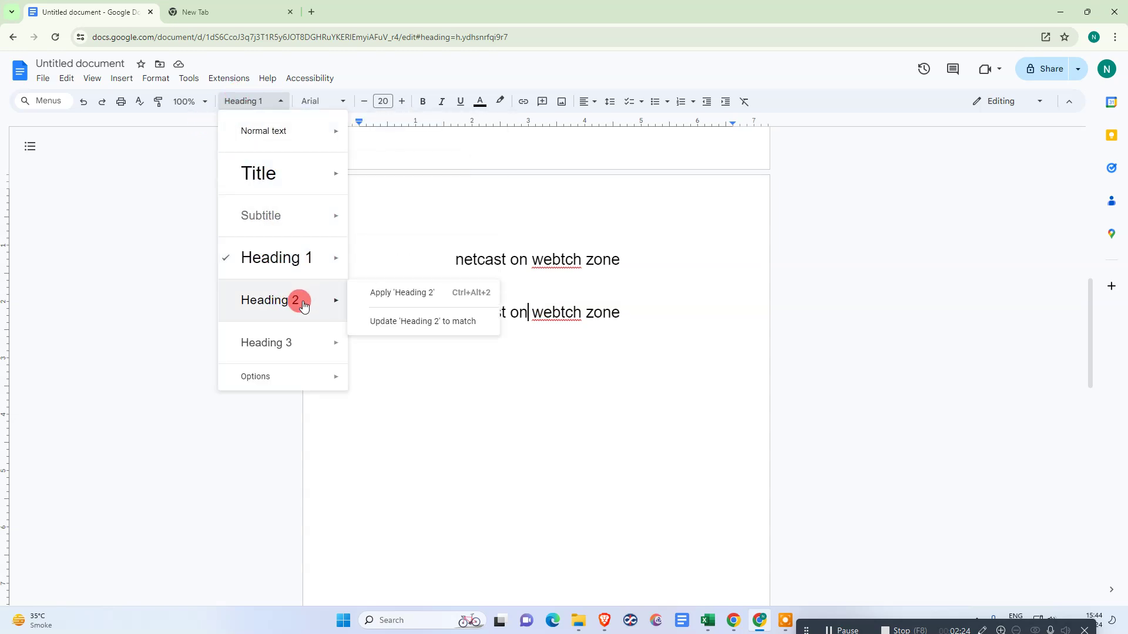
left_click(438, 298)
scroll(478, 264, "up", 10)
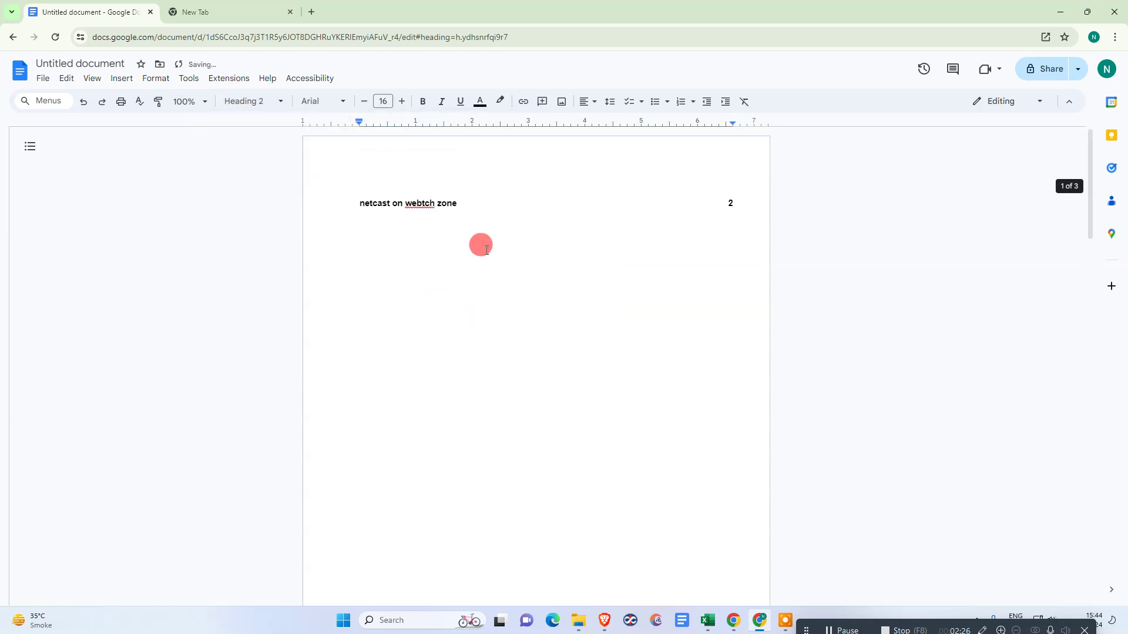
left_click(361, 203)
left_click(317, 208)
Step: Follow the second contents entry's link to the headings on page 2
left_click(390, 217)
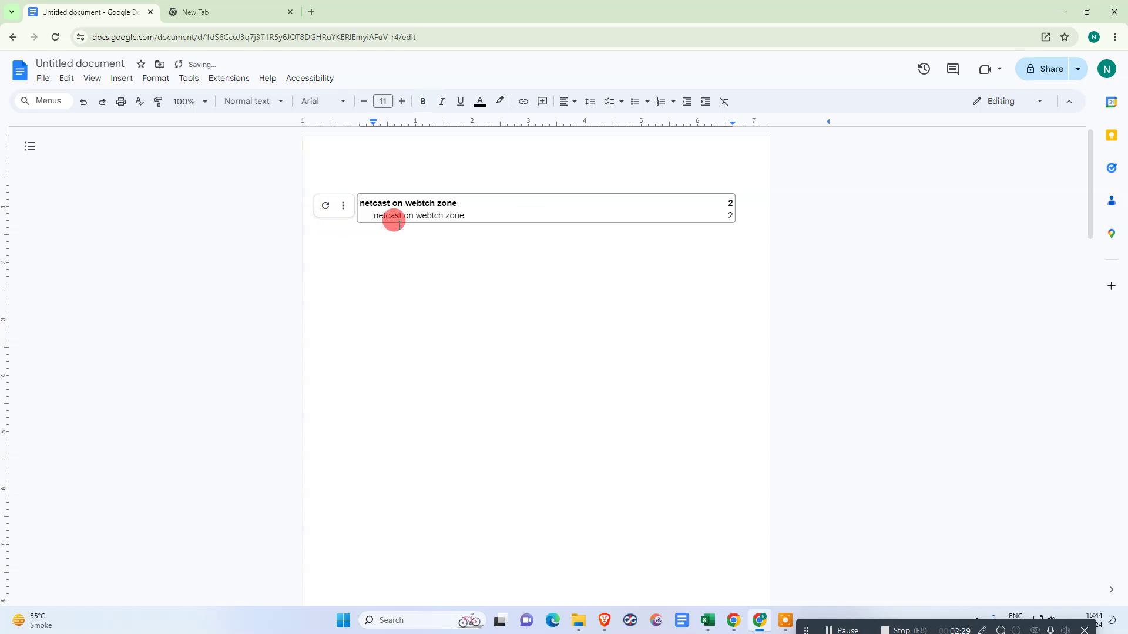
left_click_drag(377, 220, 475, 220)
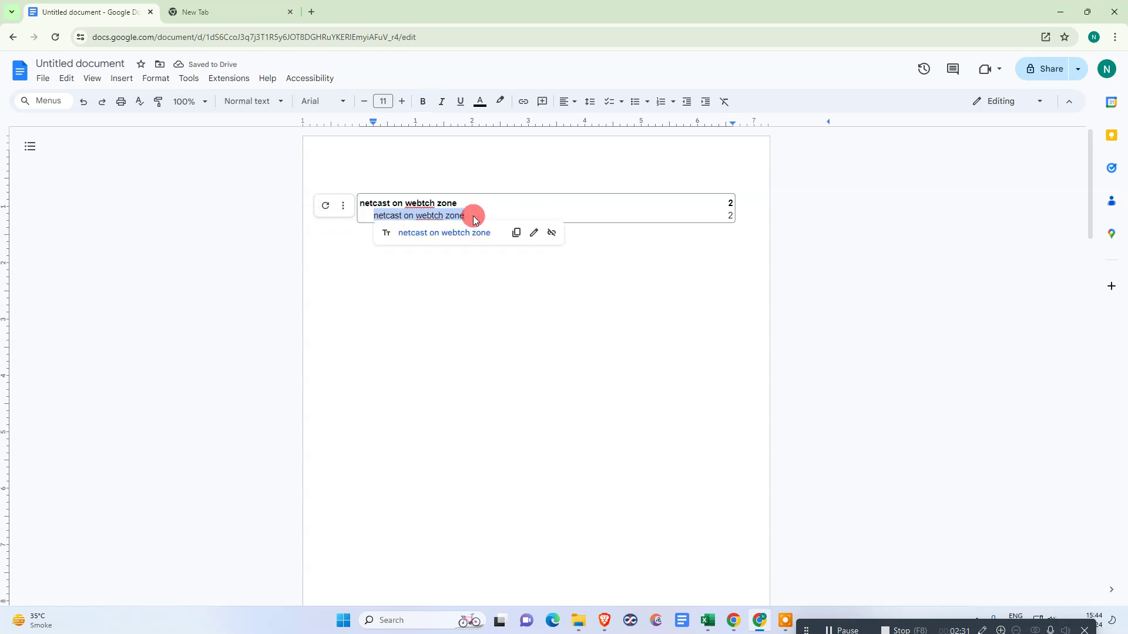
left_click(415, 339)
Step: Paste a third 'netcast on webtch zone' line below the two headings and select it
left_click(520, 320)
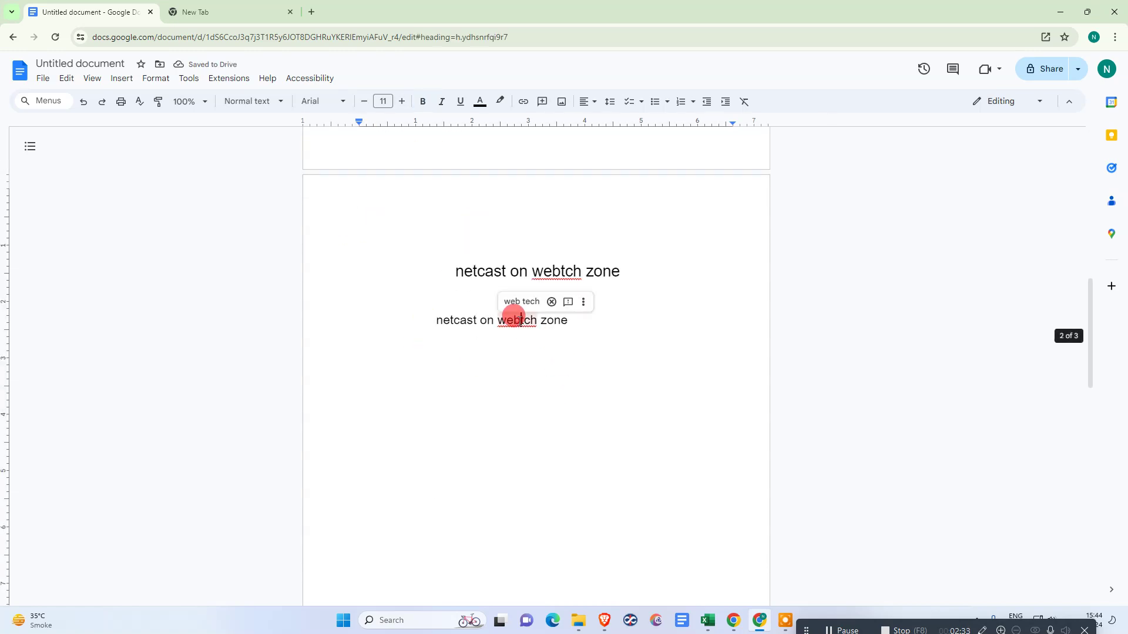
triple_click(521, 320)
key("ctrl+c")
left_click(601, 320)
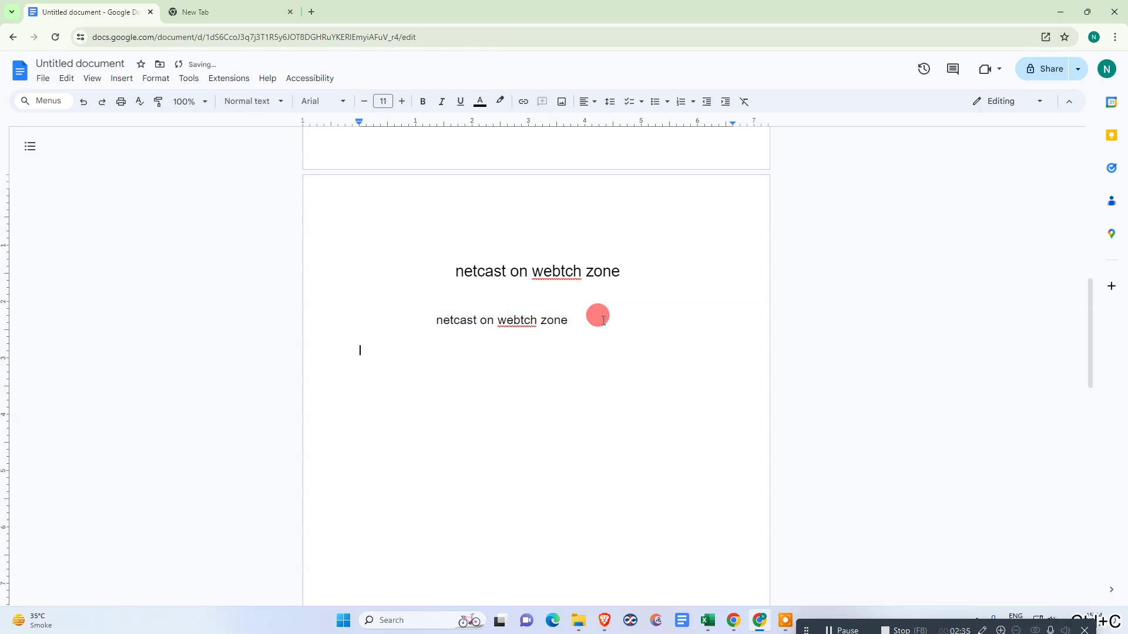
key("ctrl+v")
left_click(455, 366)
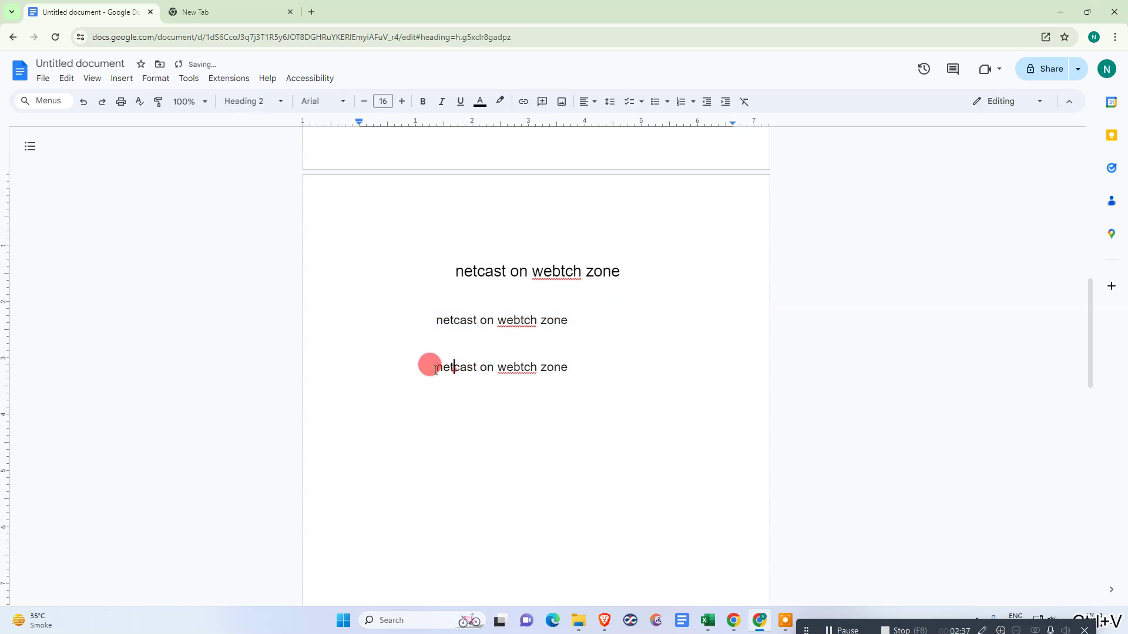
triple_click(468, 372)
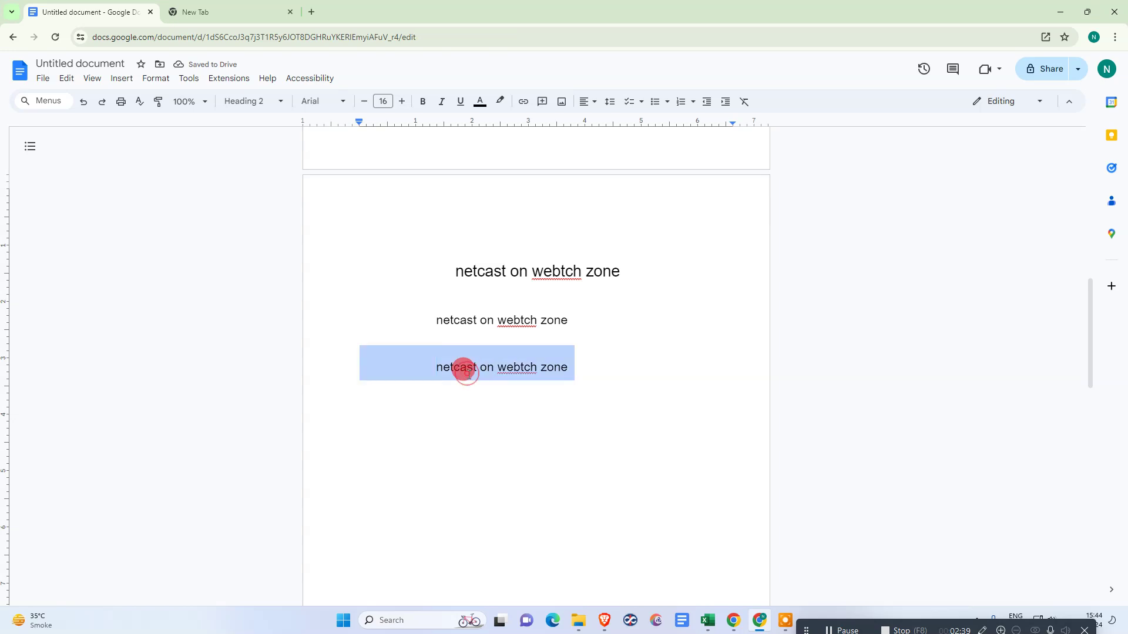
left_click_drag(436, 368, 574, 368)
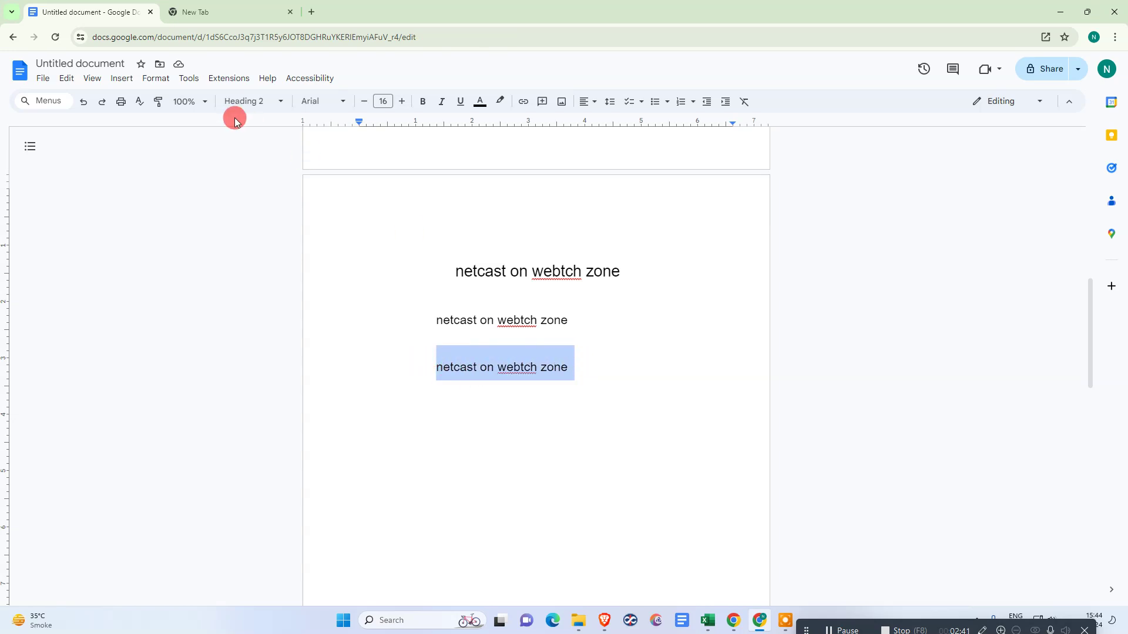
Step: Make the third line bold Normal text
left_click(242, 103)
mouse_move(295, 130)
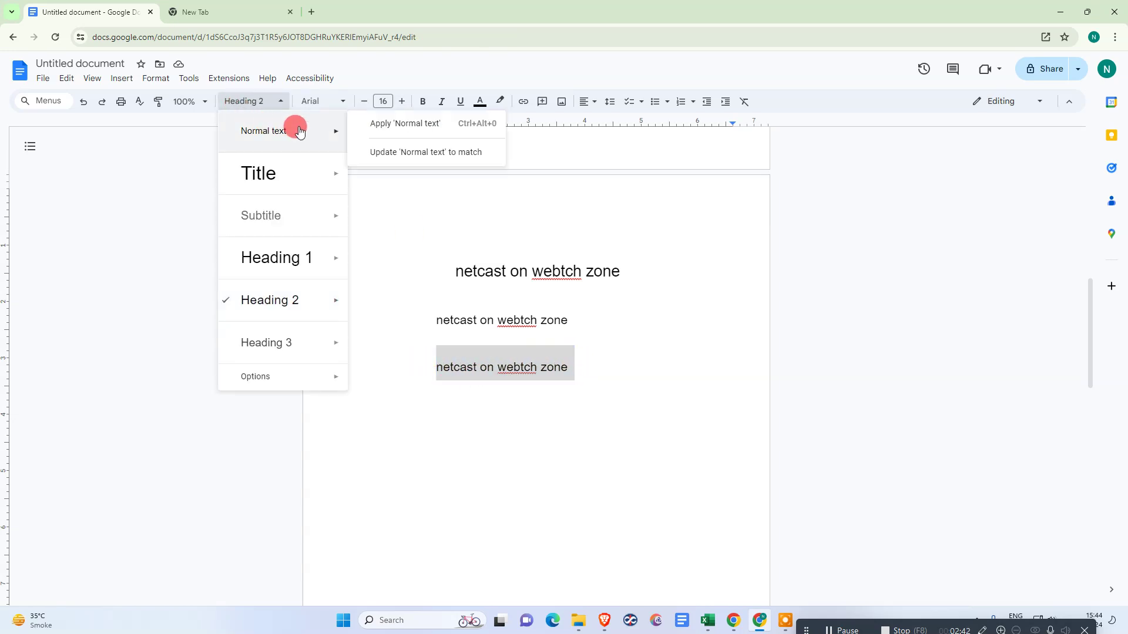
left_click(408, 125)
left_click(424, 350)
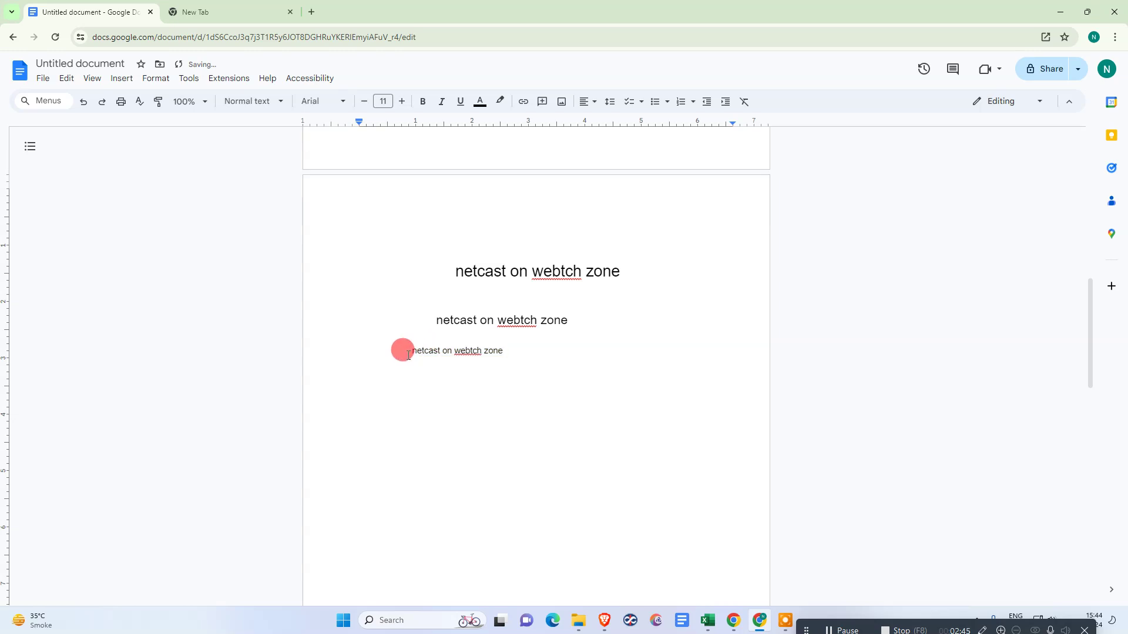
left_click_drag(408, 354, 509, 353)
left_click(420, 102)
left_click(476, 349)
Step: Refresh the table of contents, which still shows two entries
scroll(480, 352, "up", 10)
left_click(412, 207)
left_click(323, 205)
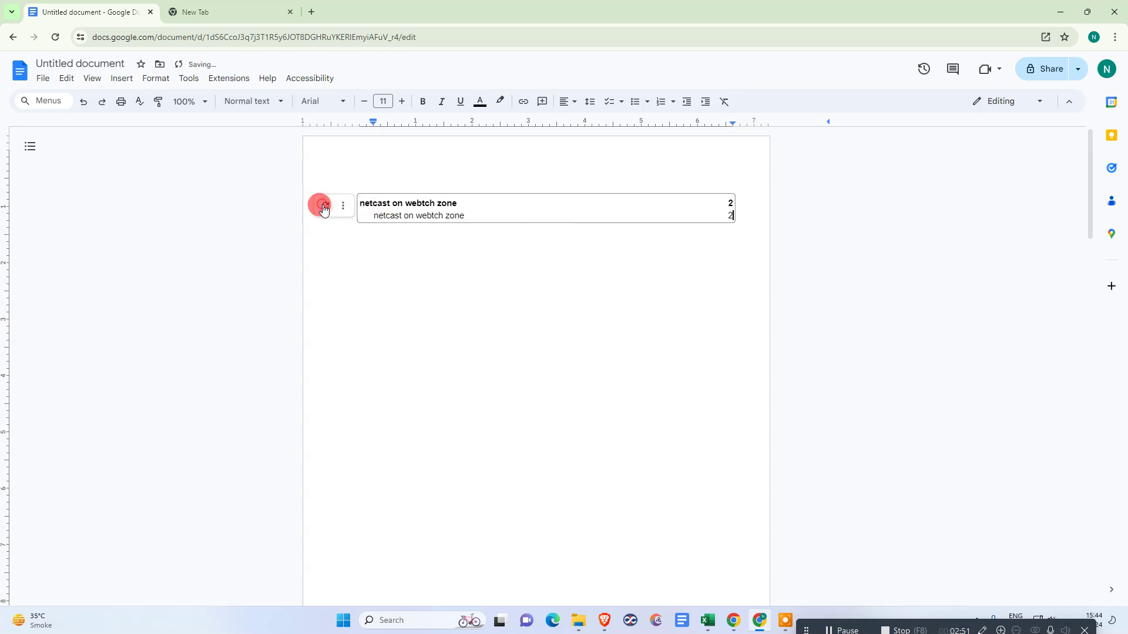
Step: Select the text of the bold third line on page 2
scroll(597, 390, "down", 7)
left_click(493, 507)
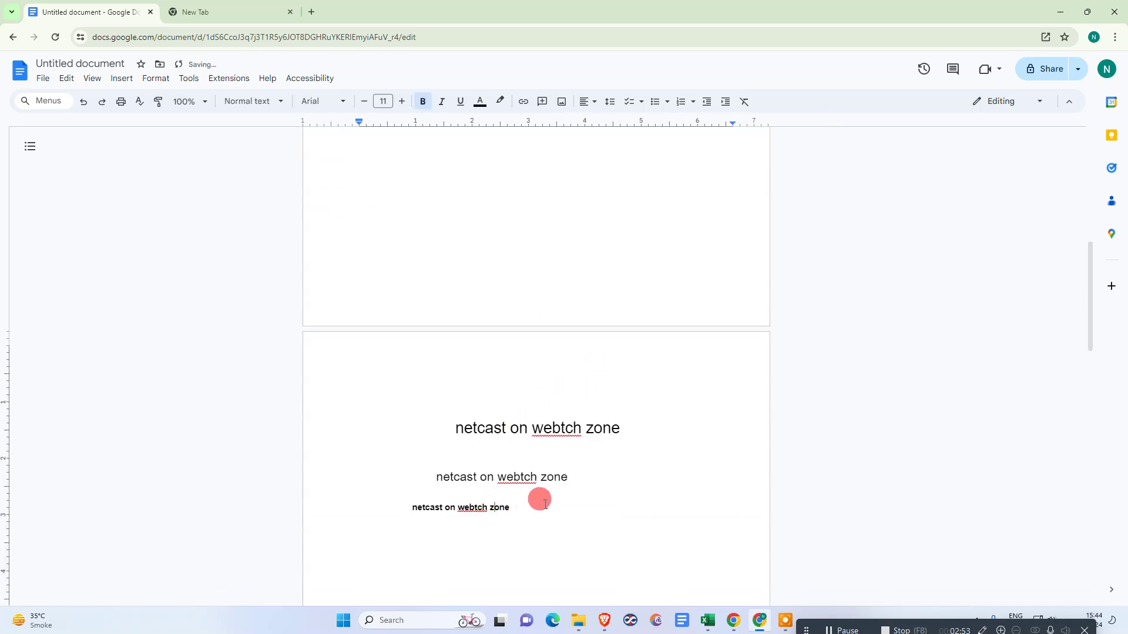
triple_click(464, 504)
left_click(462, 504)
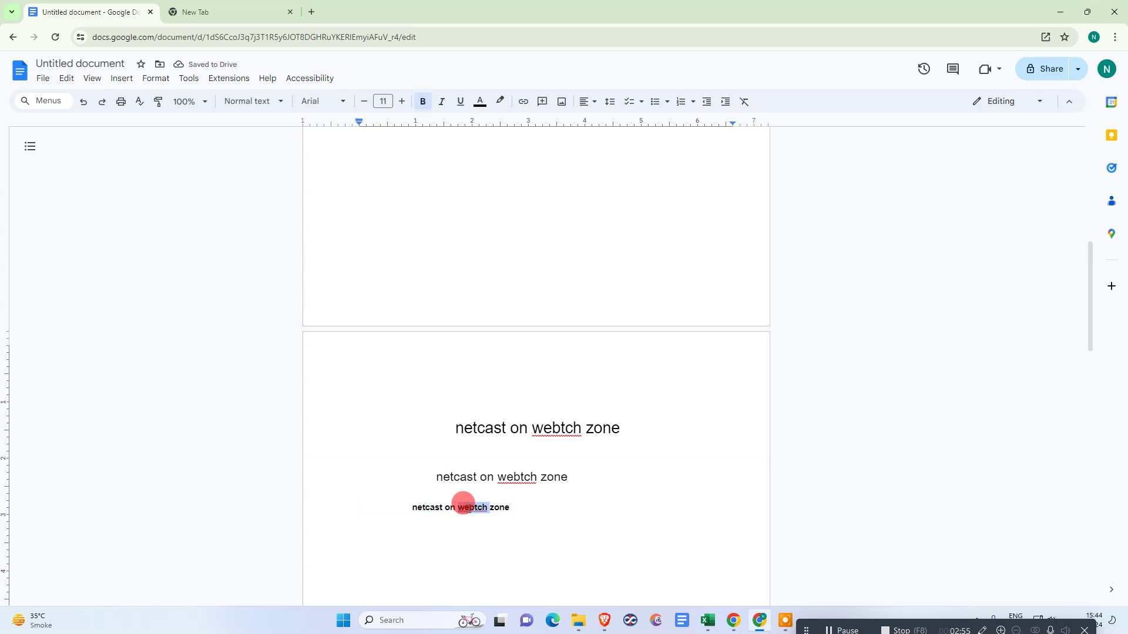
left_click_drag(409, 508, 504, 511)
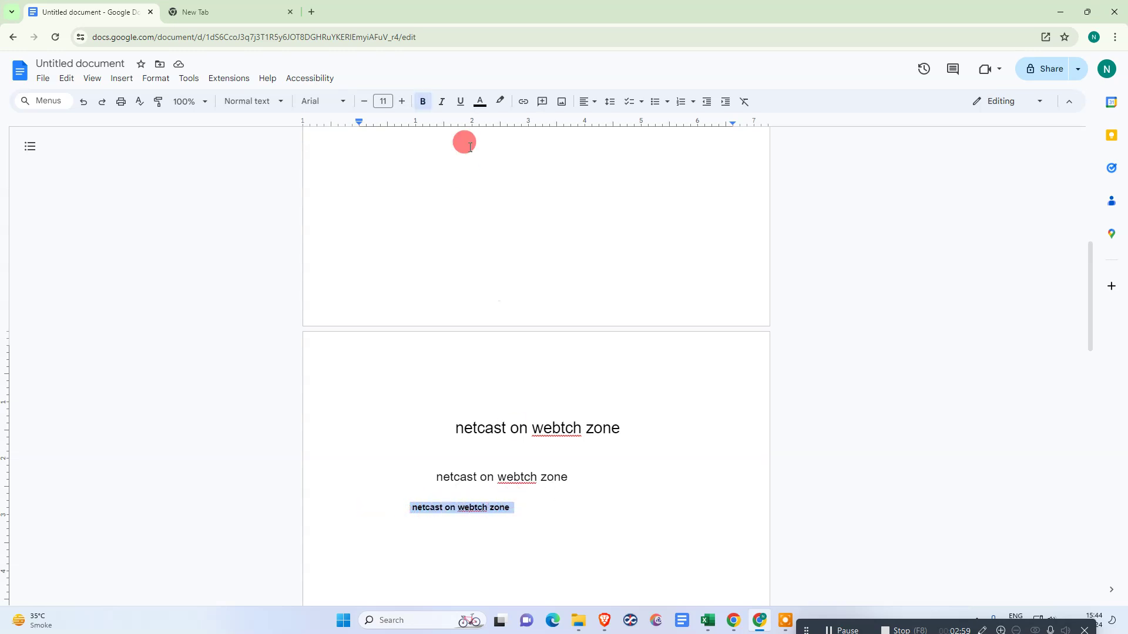
Step: Italicize the third line, then refresh the contents and jump to the page-2 heading
left_click(441, 103)
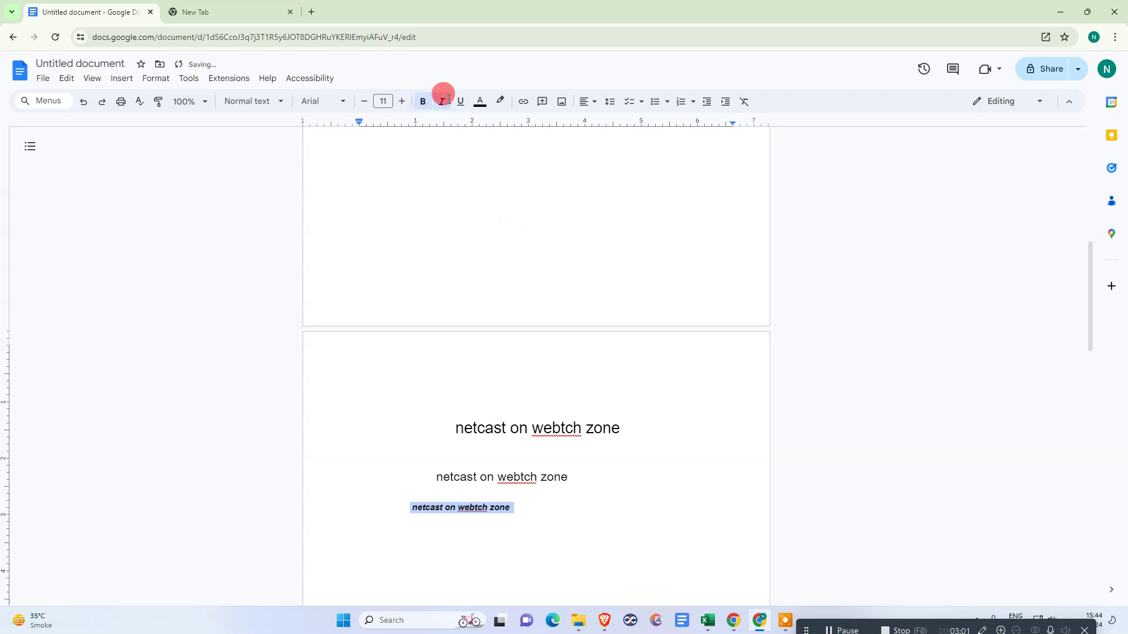
scroll(546, 294, "up", 7)
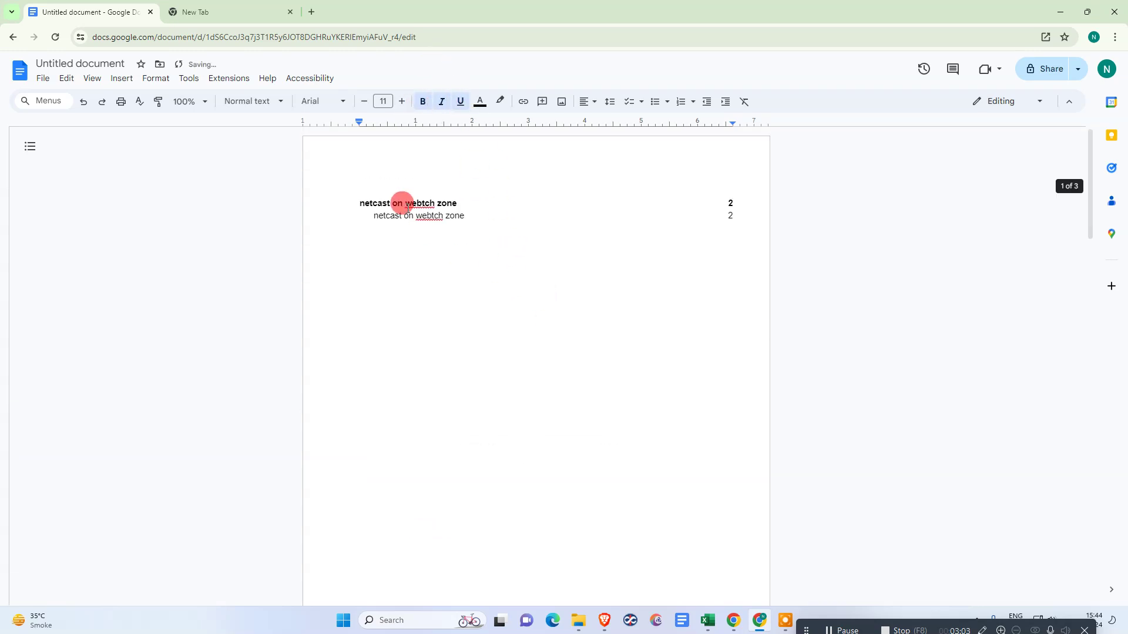
left_click(404, 203)
left_click(328, 205)
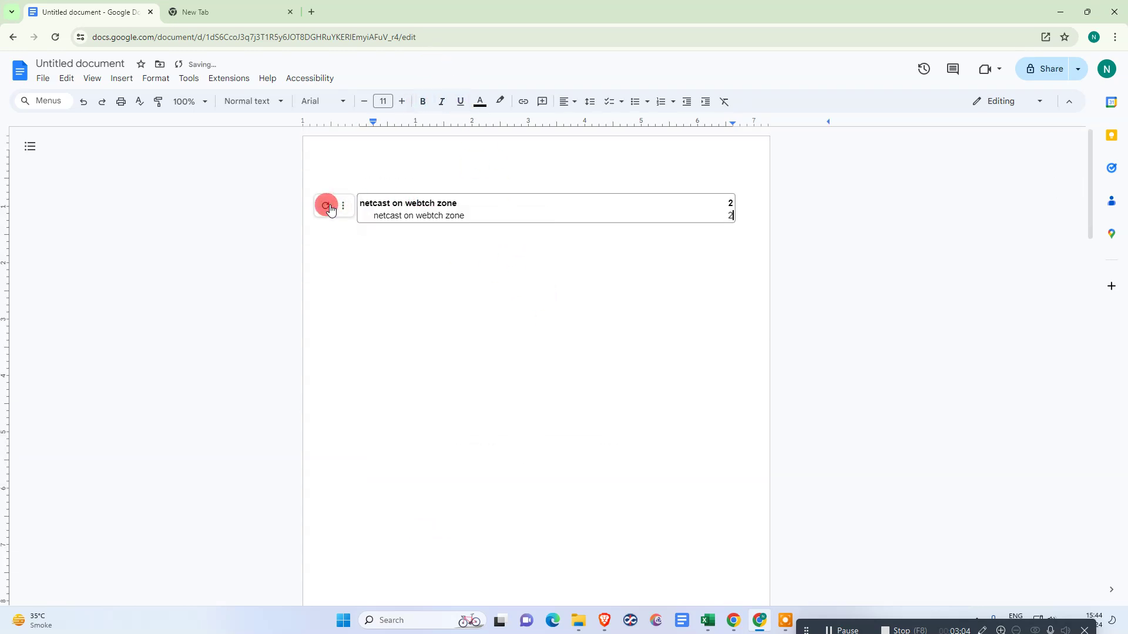
left_click(470, 223)
Step: Apply the Title paragraph style to the third line
double_click(519, 429)
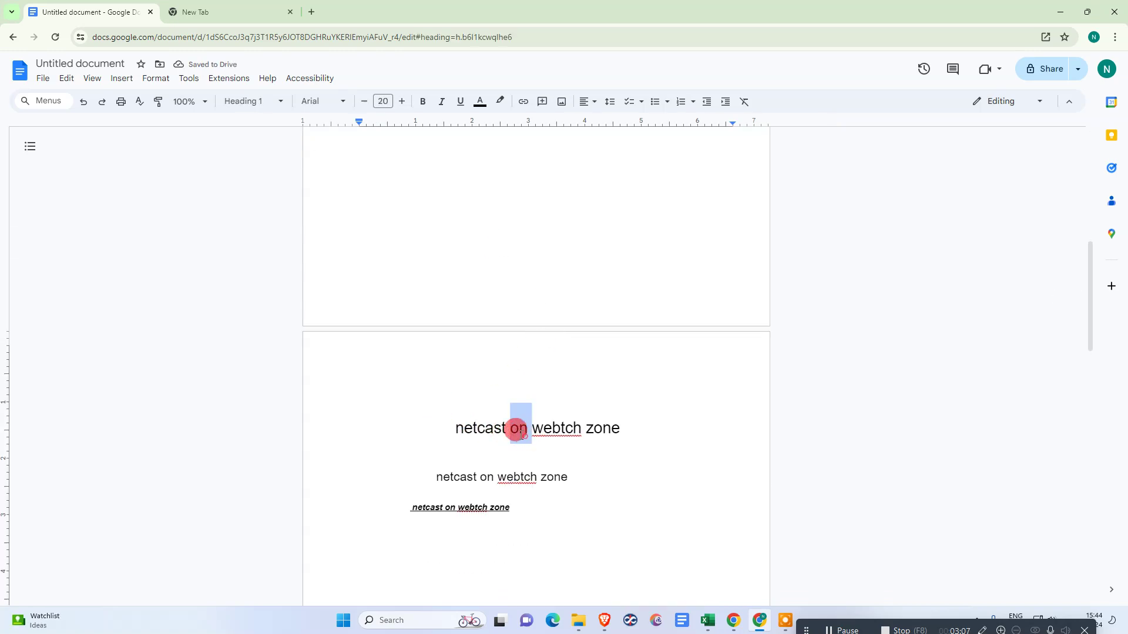
left_click(235, 101)
mouse_move(279, 187)
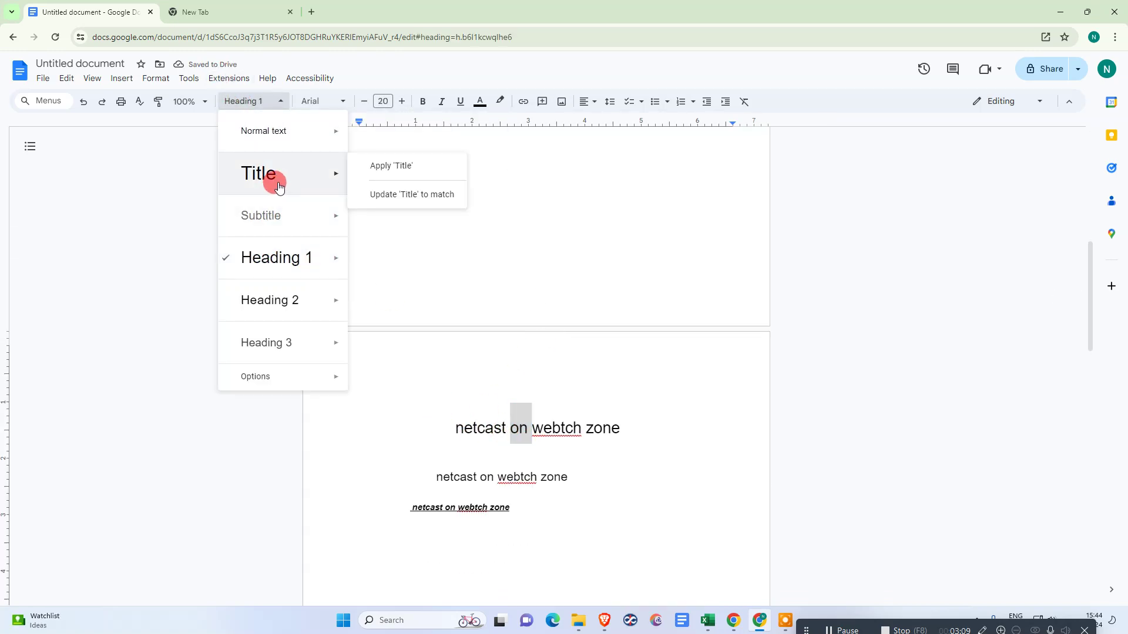
double_click(440, 508)
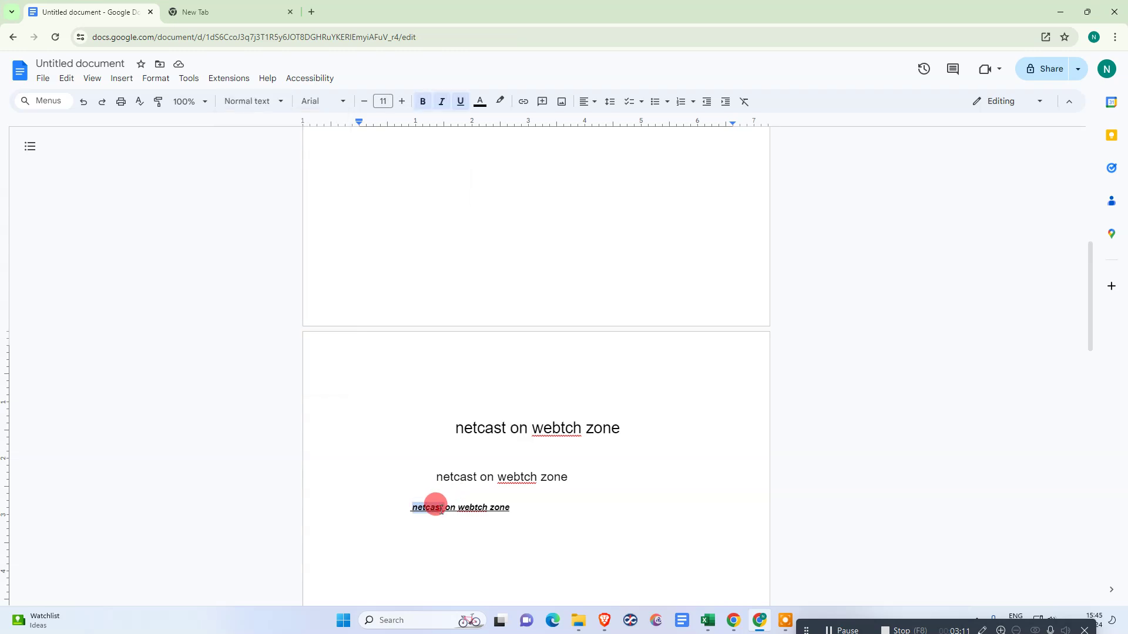
triple_click(439, 508)
left_click(257, 104)
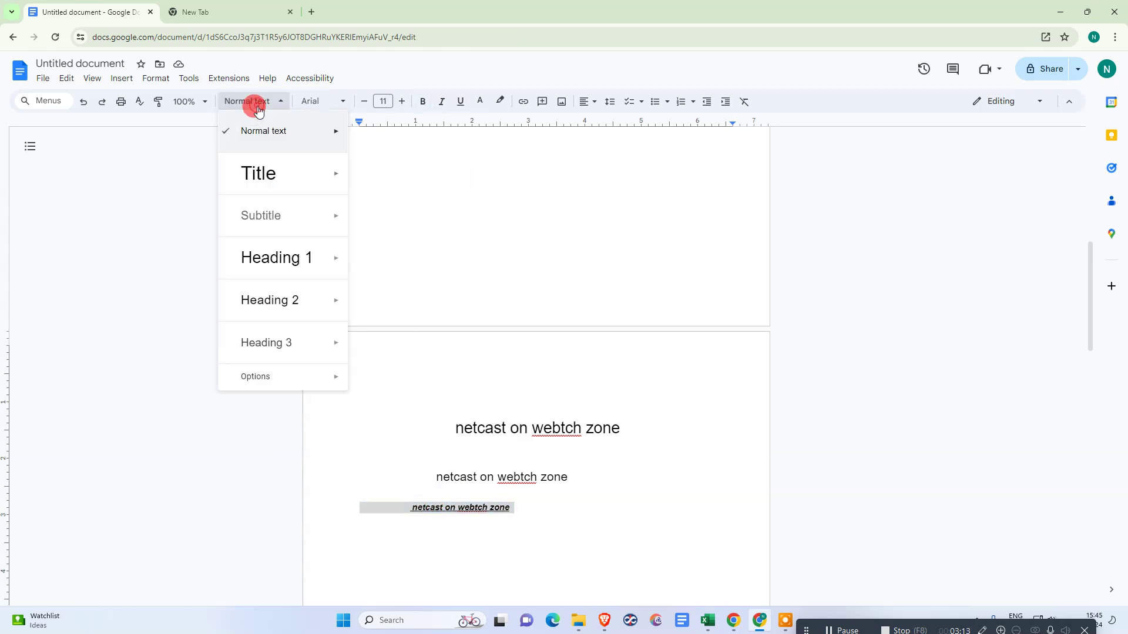
mouse_move(288, 170)
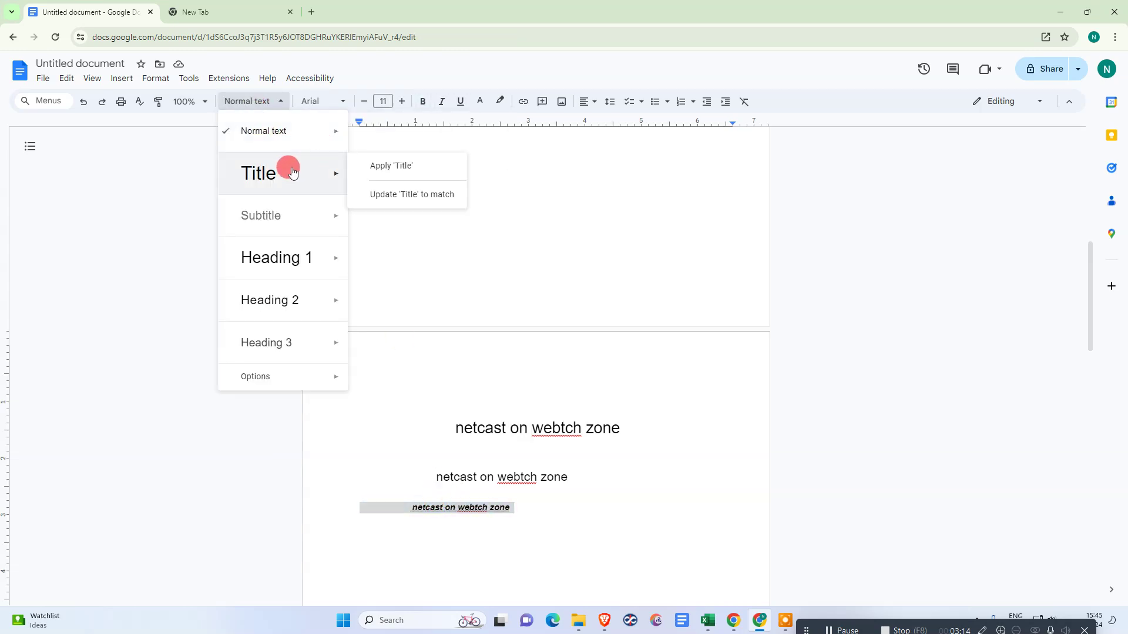
left_click(395, 168)
left_click(552, 503)
Step: Refresh the table of contents, which still lists only two entries
scroll(526, 329, "up", 7)
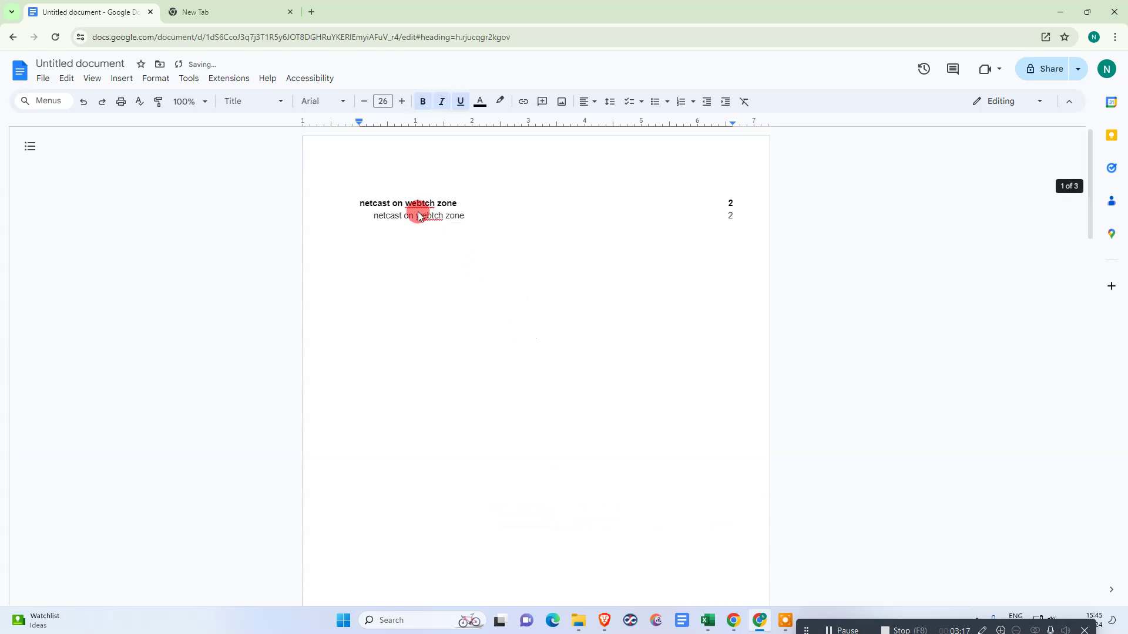
left_click(398, 207)
left_click(326, 205)
left_click(324, 207)
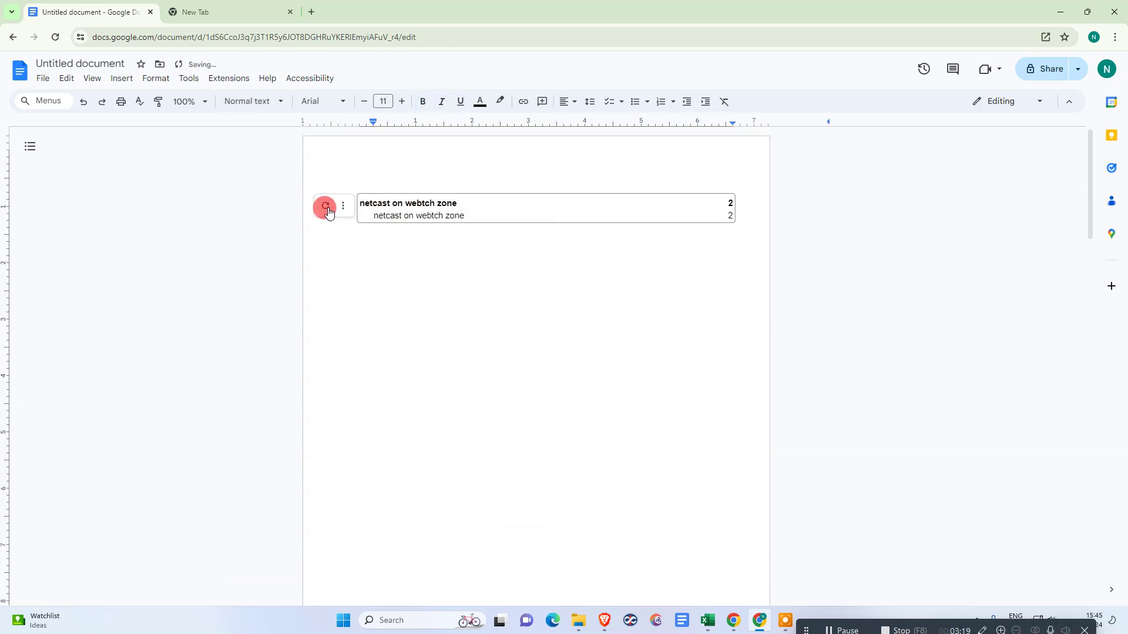
Step: Unbold the 'netcast on webtch zone2222' title line and move it to the top of page 2
scroll(627, 386, "down", 10)
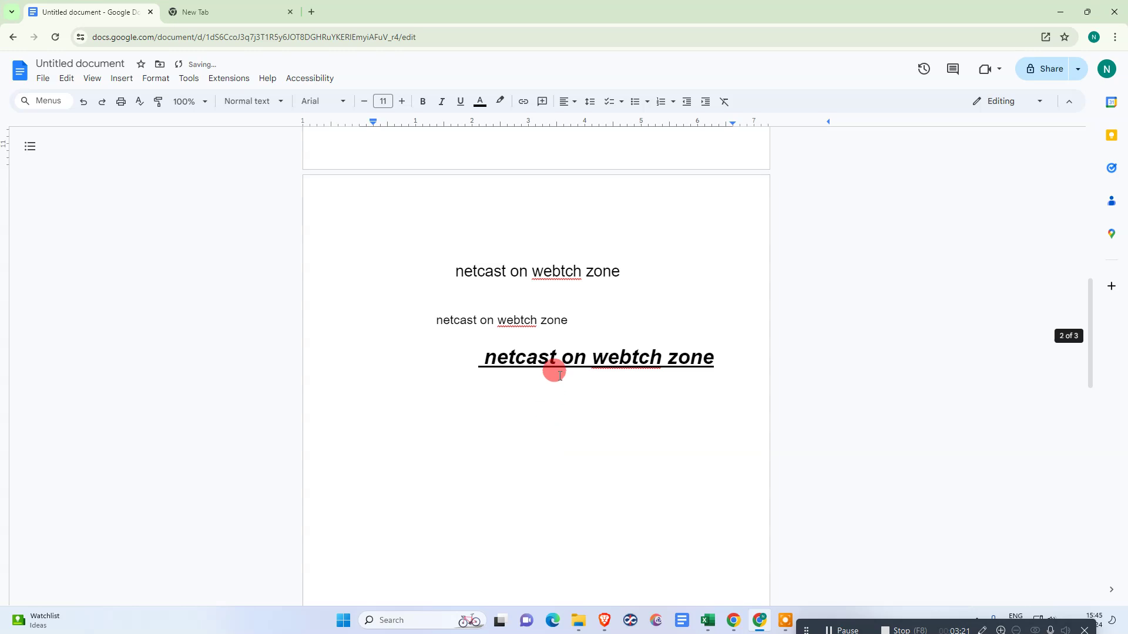
left_click(556, 359)
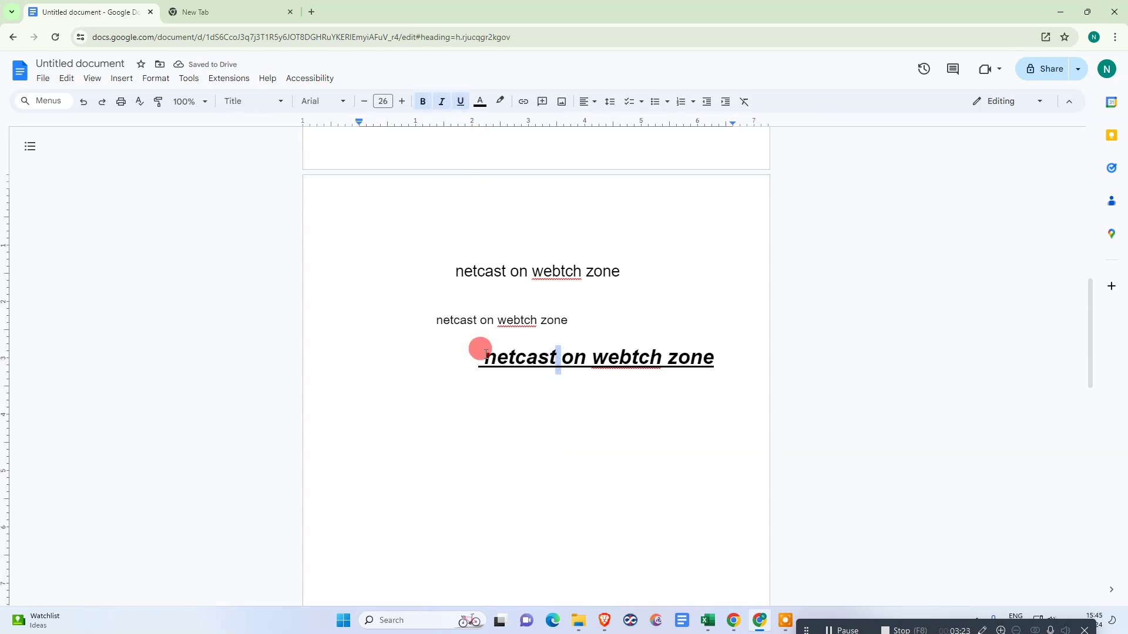
left_click_drag(468, 360, 723, 359)
key("ctrl+c")
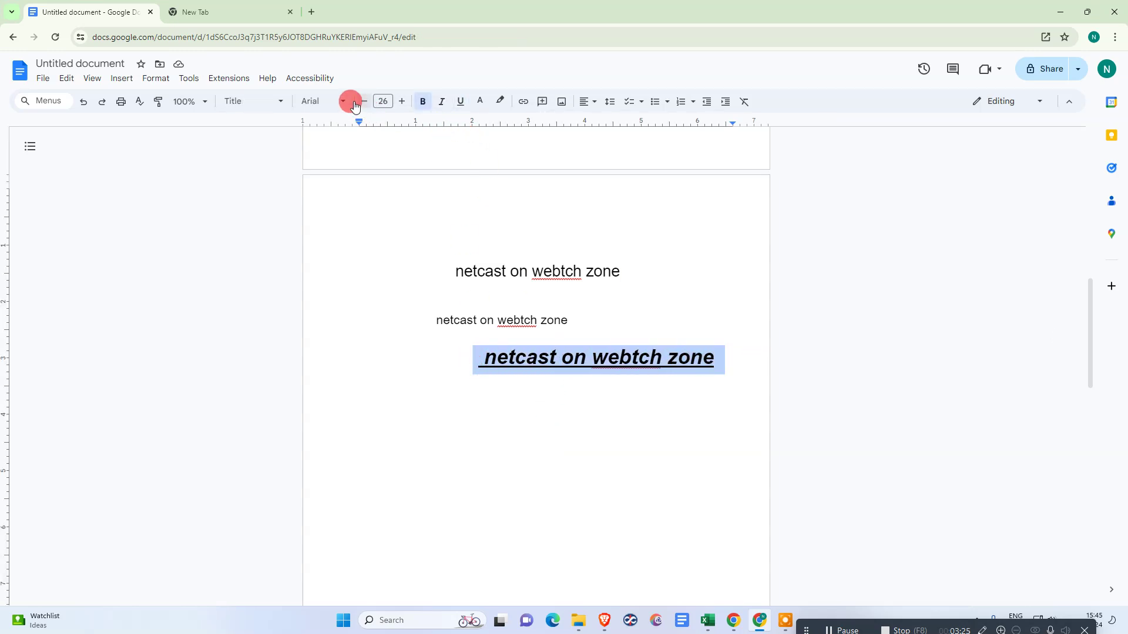
left_click(423, 103)
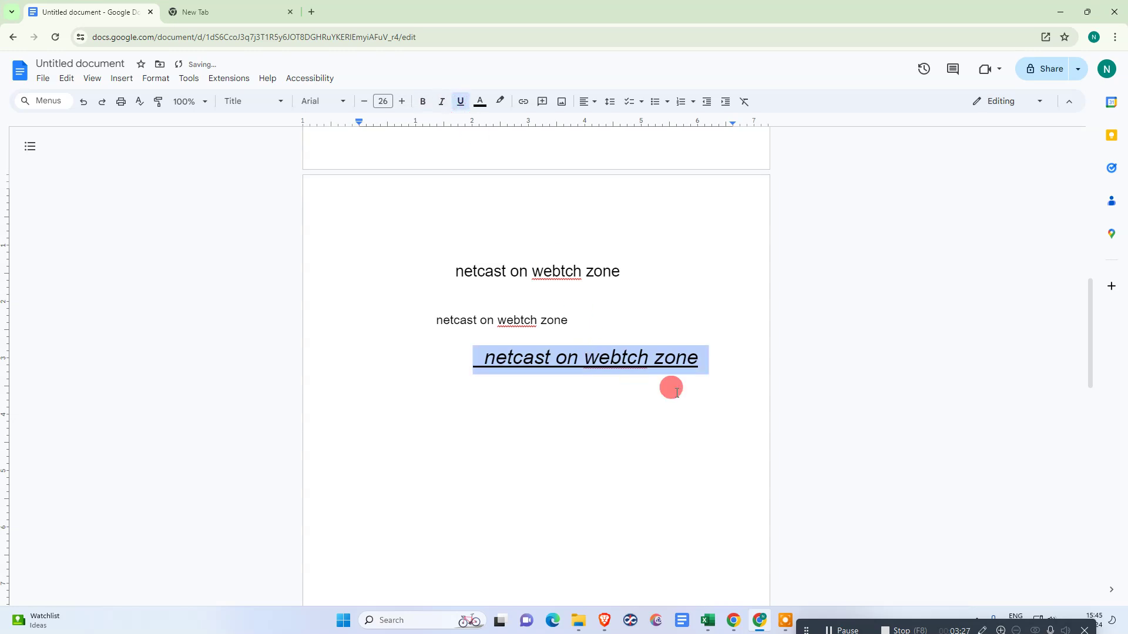
key("BackSpace")
left_click(508, 212)
key("ctrl+v")
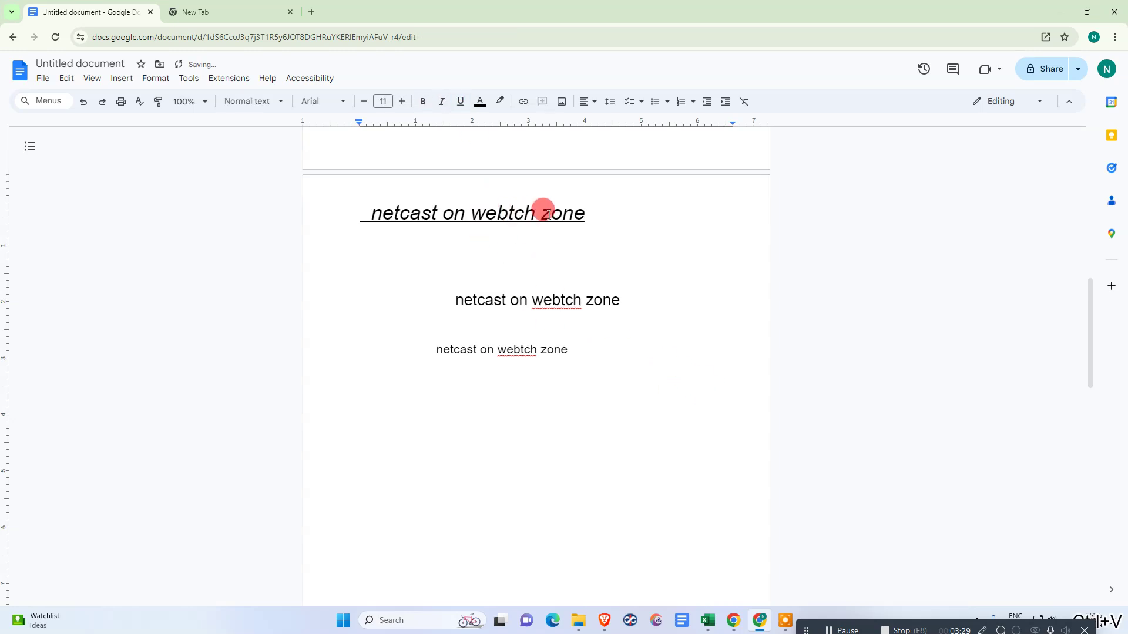
Step: Strip the underline and italic from the moved 'netcast on webtch zone2222' title
left_click(606, 215)
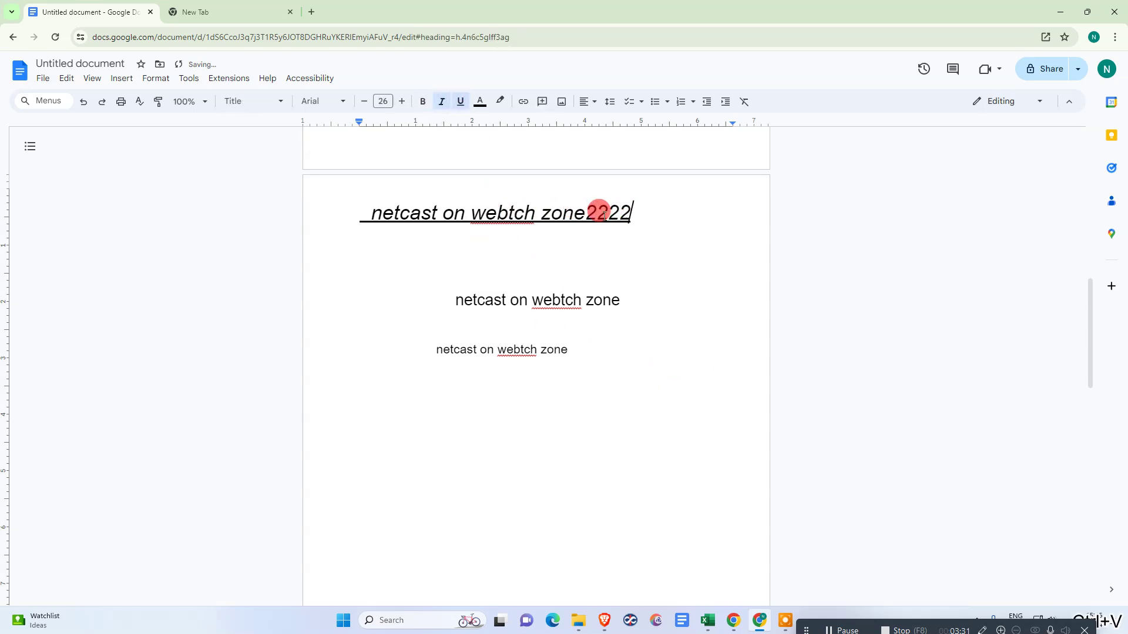
triple_click(605, 215)
key("ctrl+u")
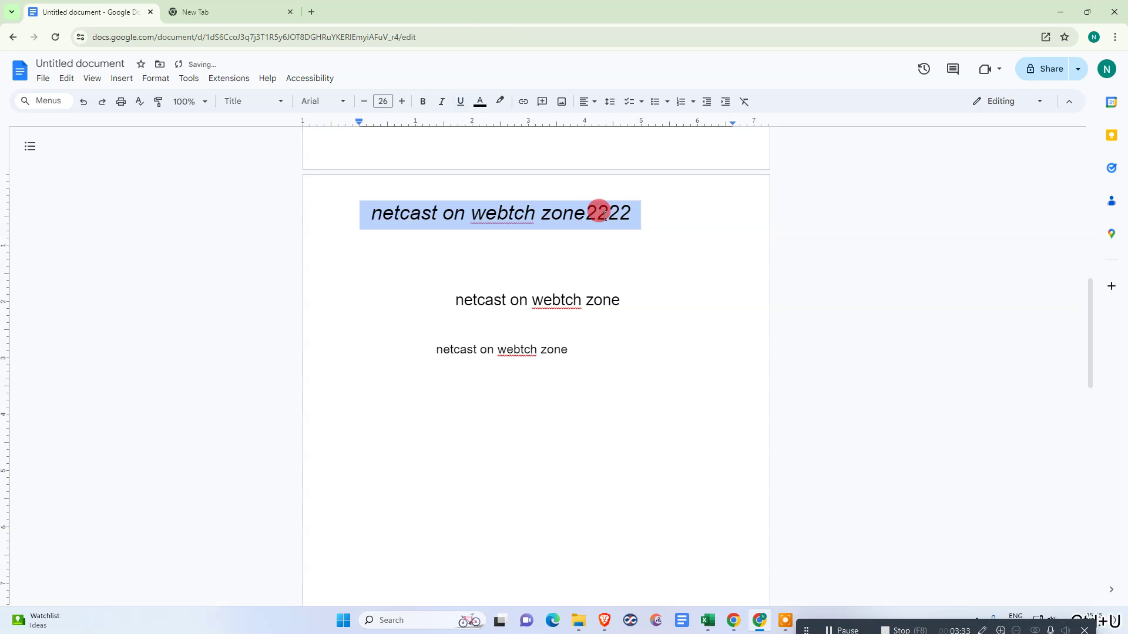
key("ctrl+i")
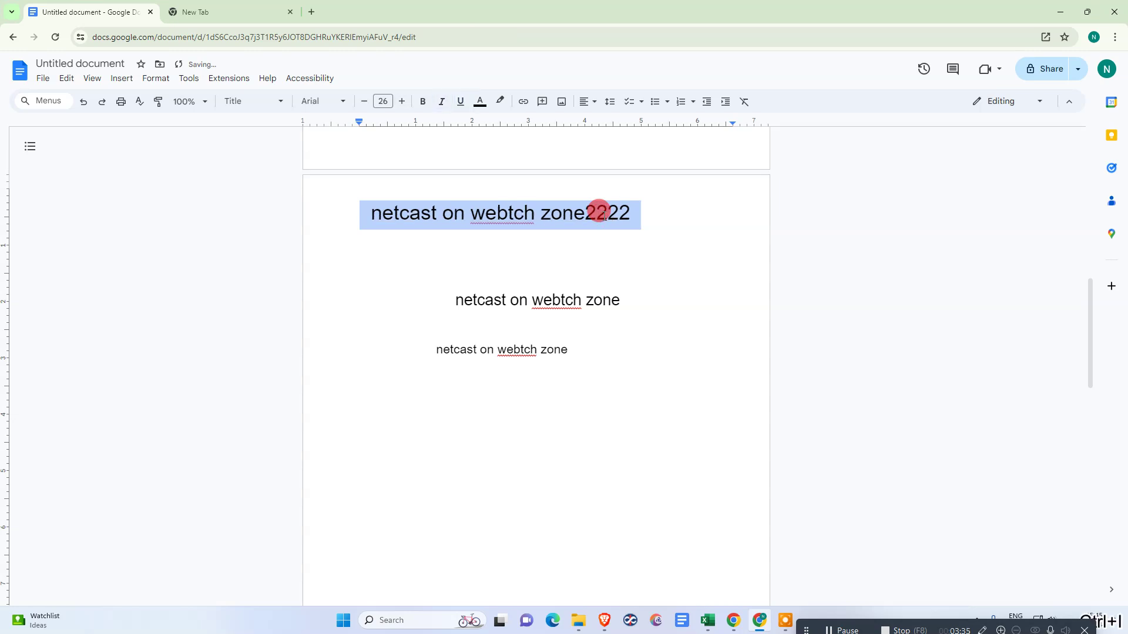
Step: Refresh the table of contents, which still lists two entries
scroll(599, 214, "up", 10)
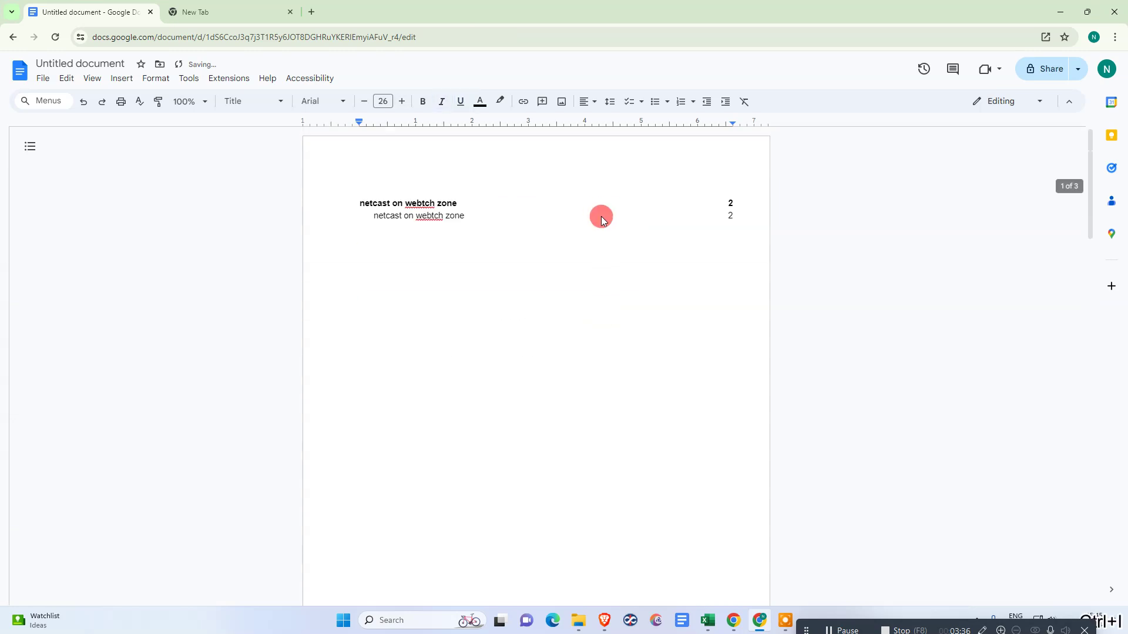
left_click(369, 204)
left_click(327, 205)
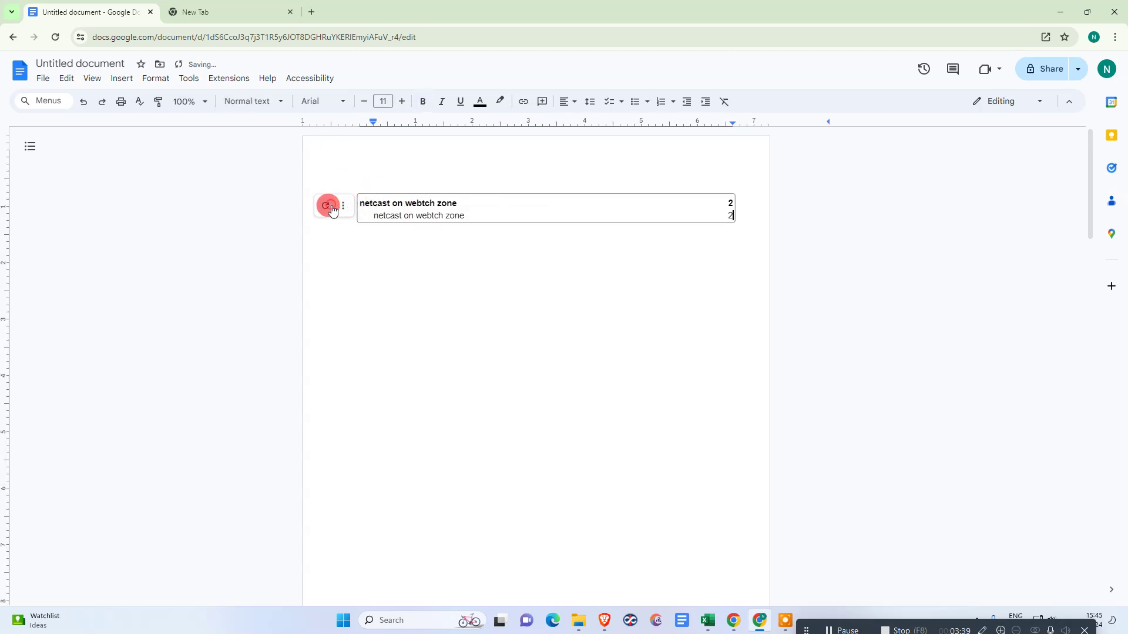
left_click(431, 213)
left_click(420, 206)
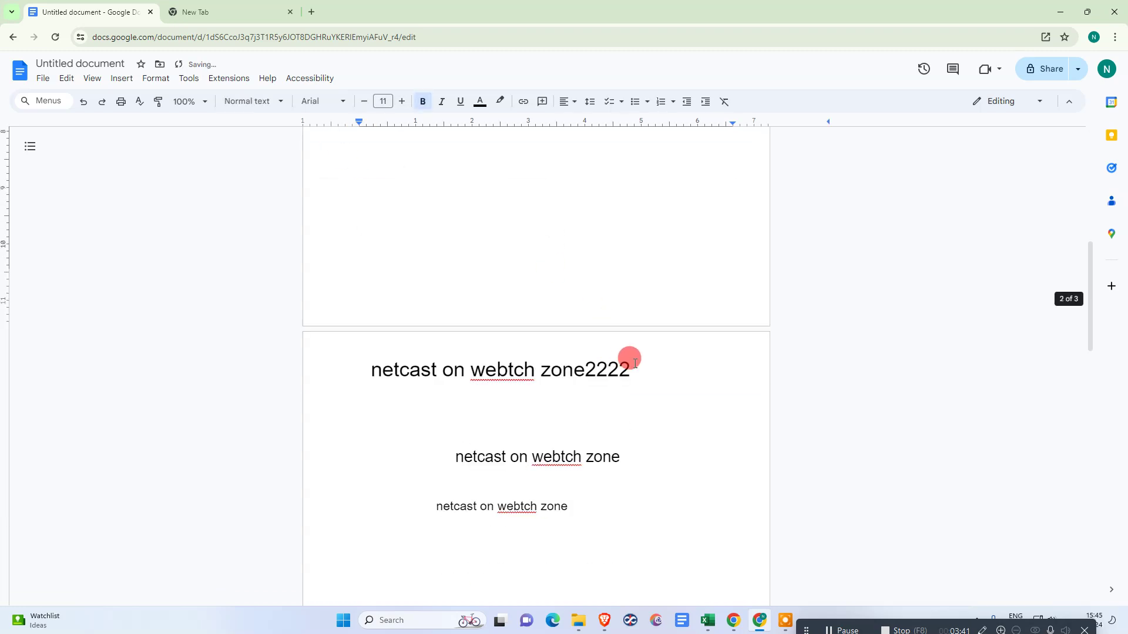
Step: Apply the Heading 3 style to the 'netcast on webtch zone2222' title line
double_click(526, 367)
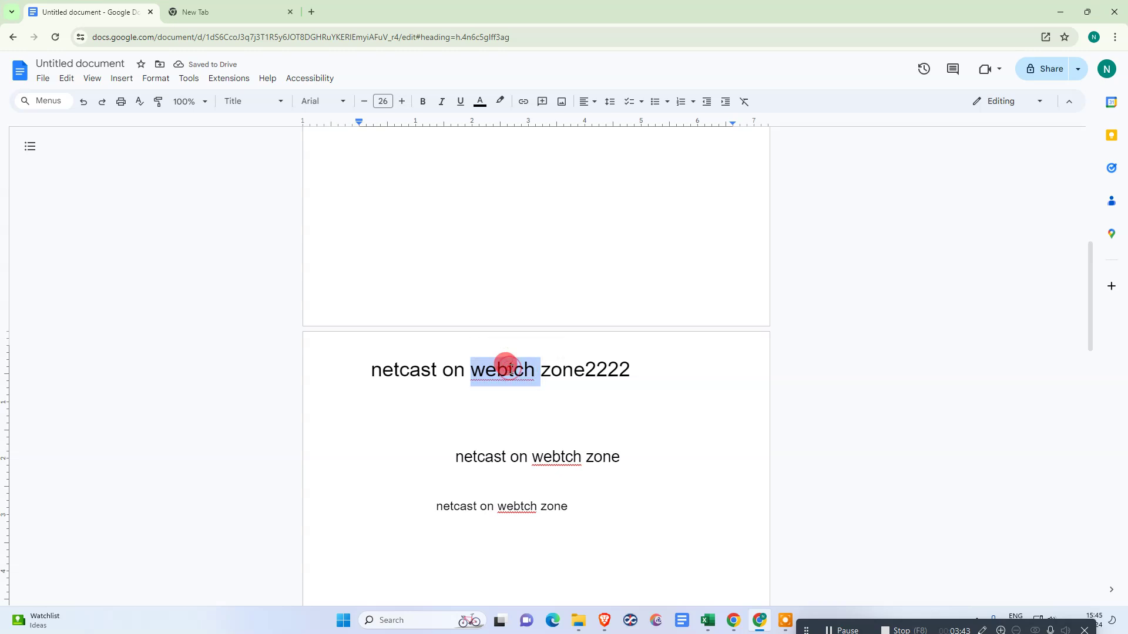
left_click(466, 370)
scroll(534, 302, "up", 7)
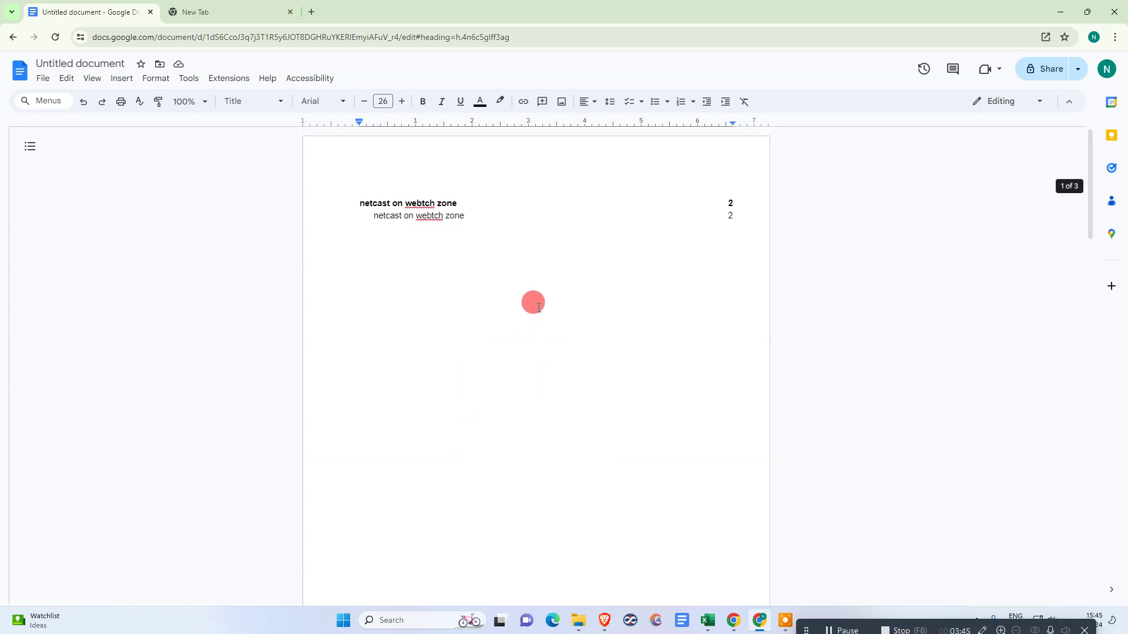
scroll(533, 466, "down", 7)
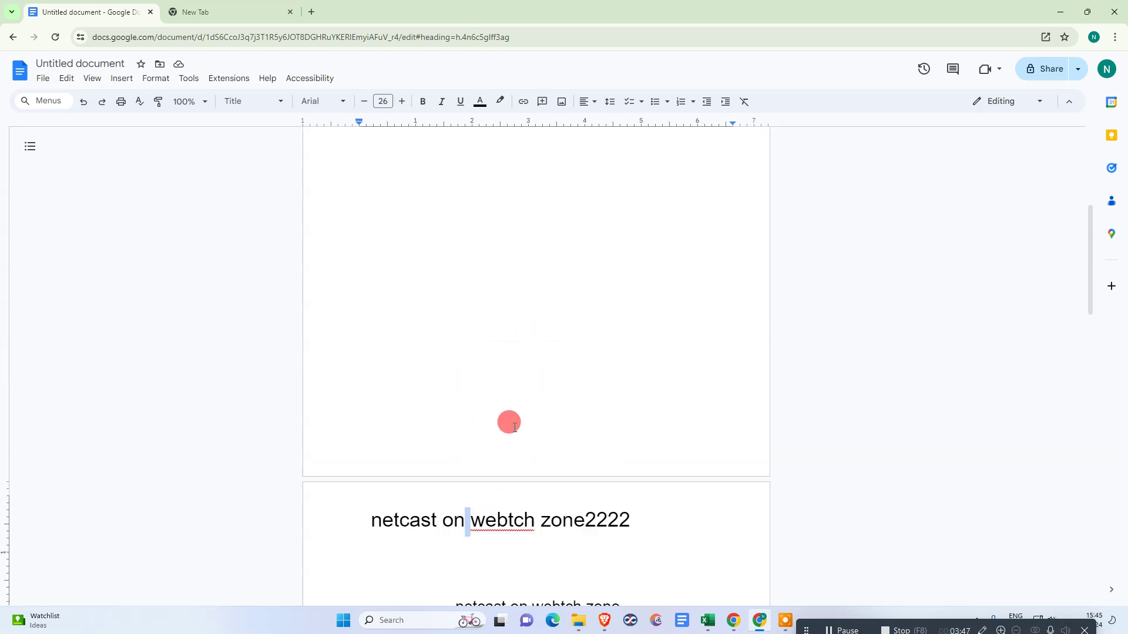
double_click(450, 370)
triple_click(450, 370)
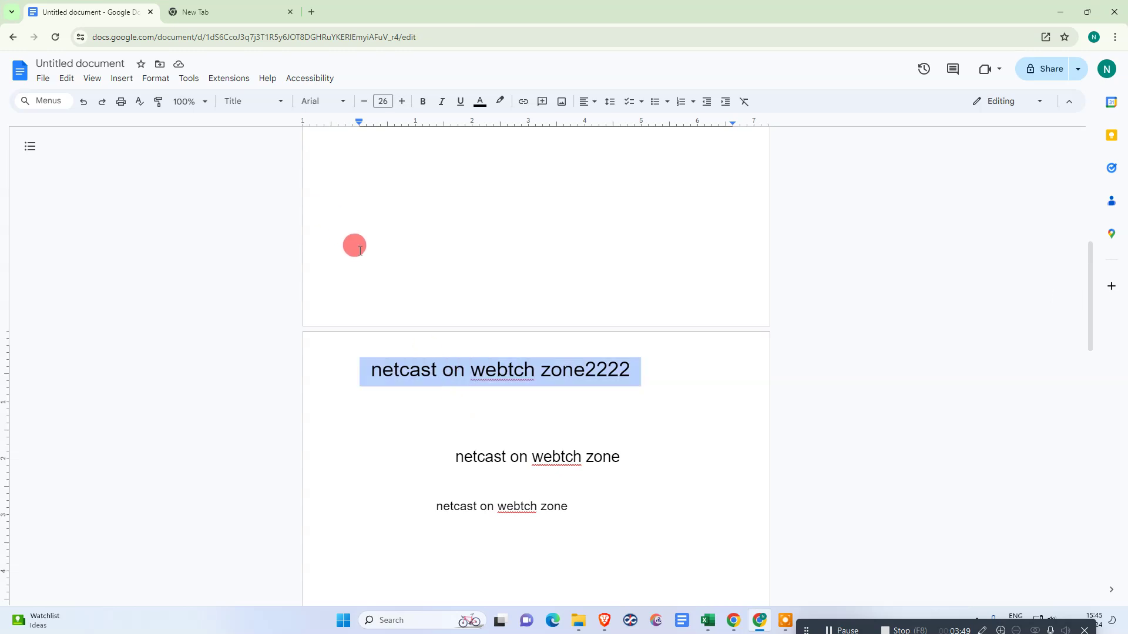
scroll(354, 244, "up", 7)
left_click(257, 102)
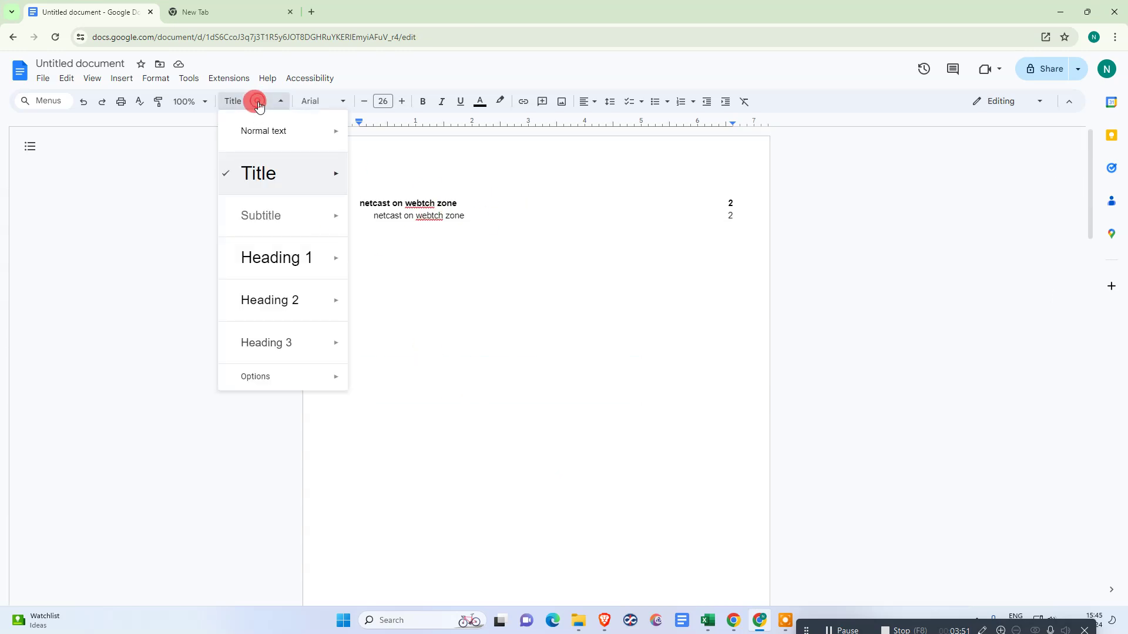
mouse_move(311, 272)
mouse_move(290, 342)
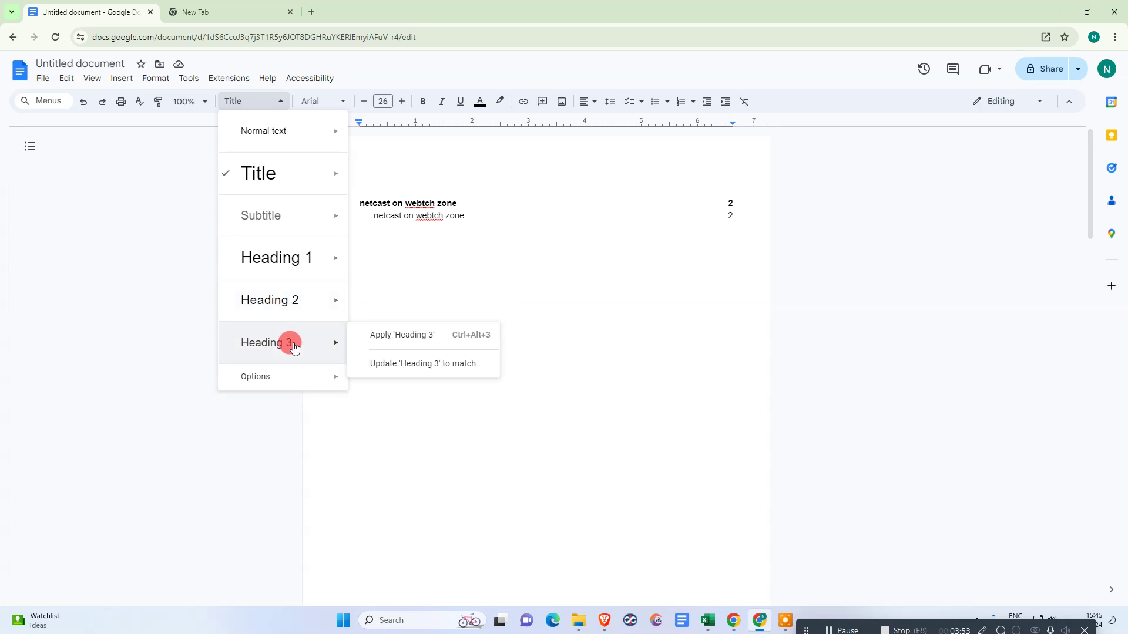
left_click(423, 339)
Step: Update the table of contents so the new heading appears as a third entry
left_click(478, 558)
double_click(480, 561)
left_click(482, 564)
scroll(474, 337, "up", 4)
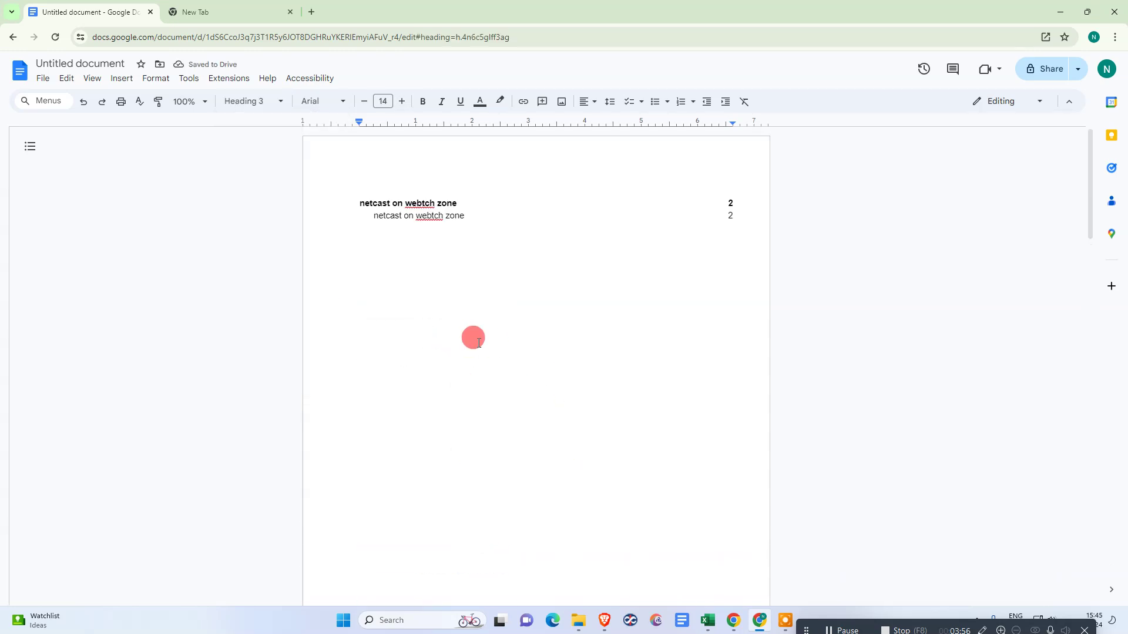
left_click(403, 209)
left_click(327, 205)
left_click(466, 205)
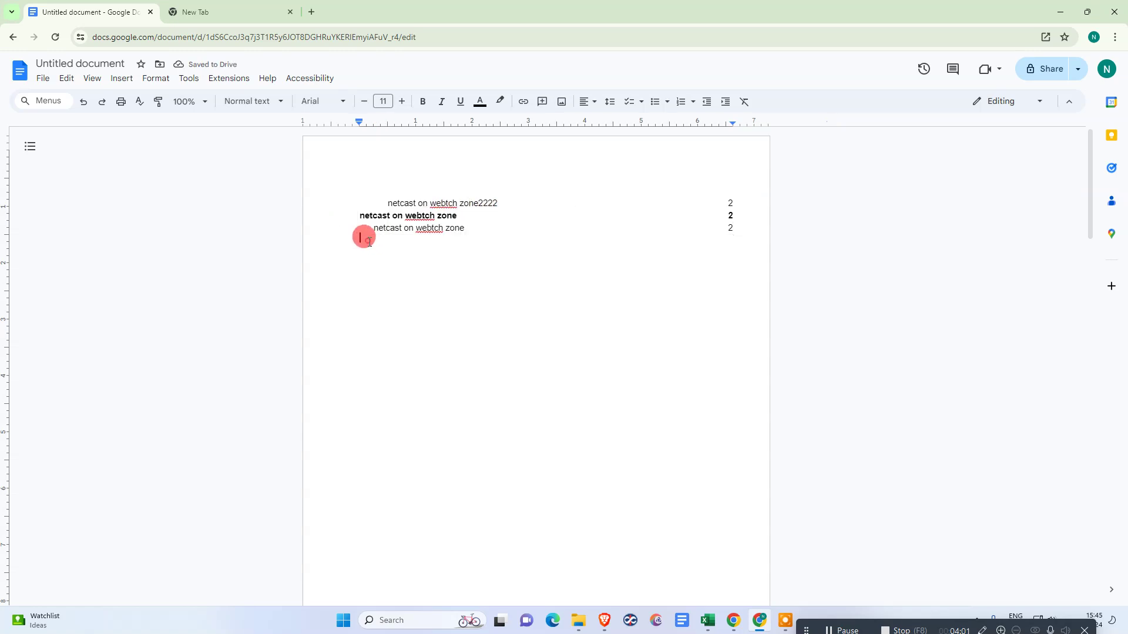
Step: Open the table of contents settings panel and try the dotted-leader style
left_click(415, 222)
left_click(391, 203)
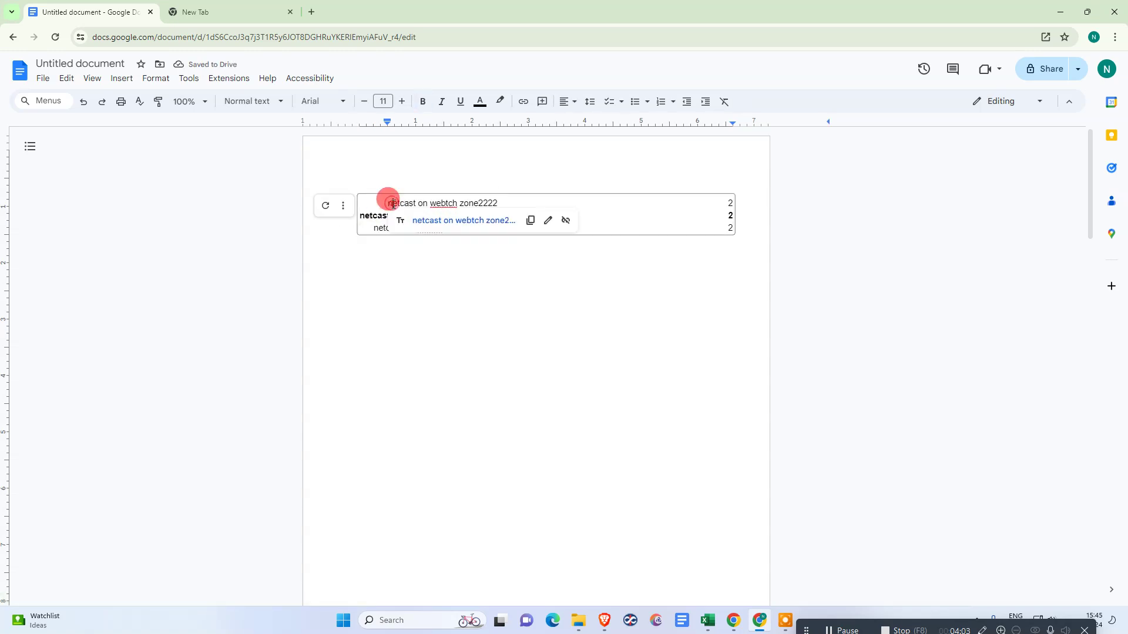
left_click(343, 205)
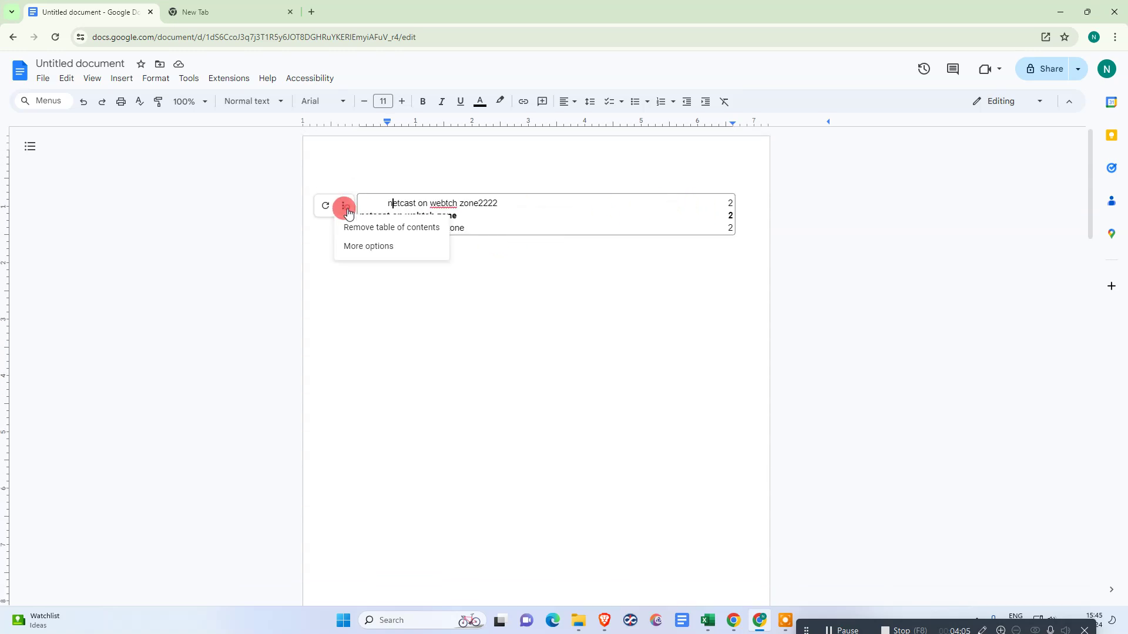
left_click(370, 254)
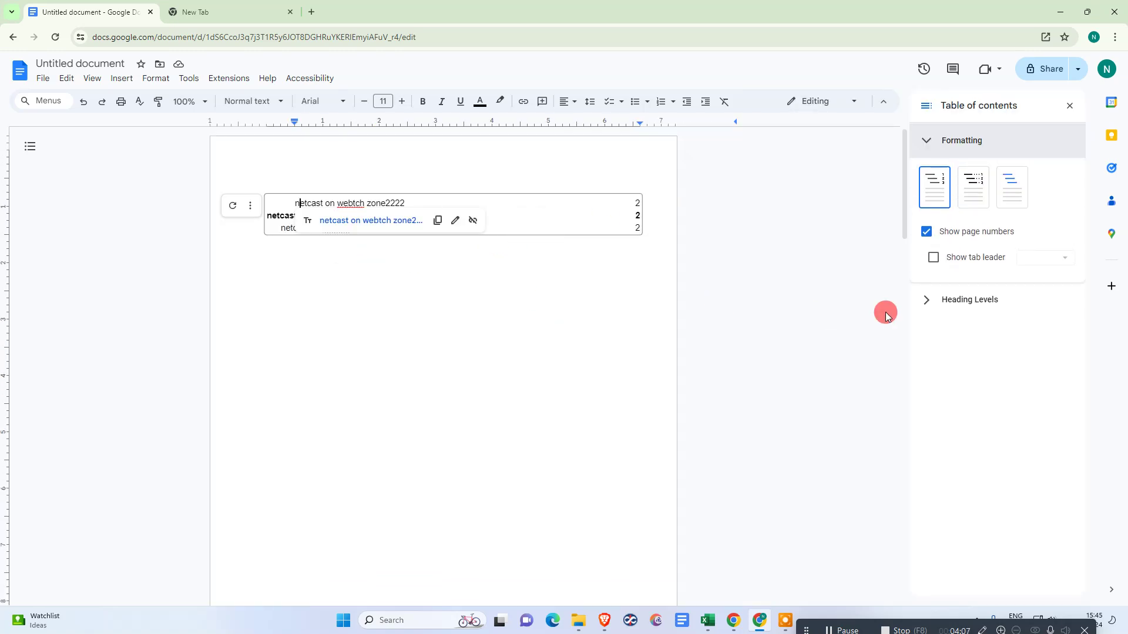
left_click(934, 259)
left_click(1040, 258)
left_click(210, 233)
Step: Try the blue-links and plain contents styles, then turn off page numbers
left_click(250, 207)
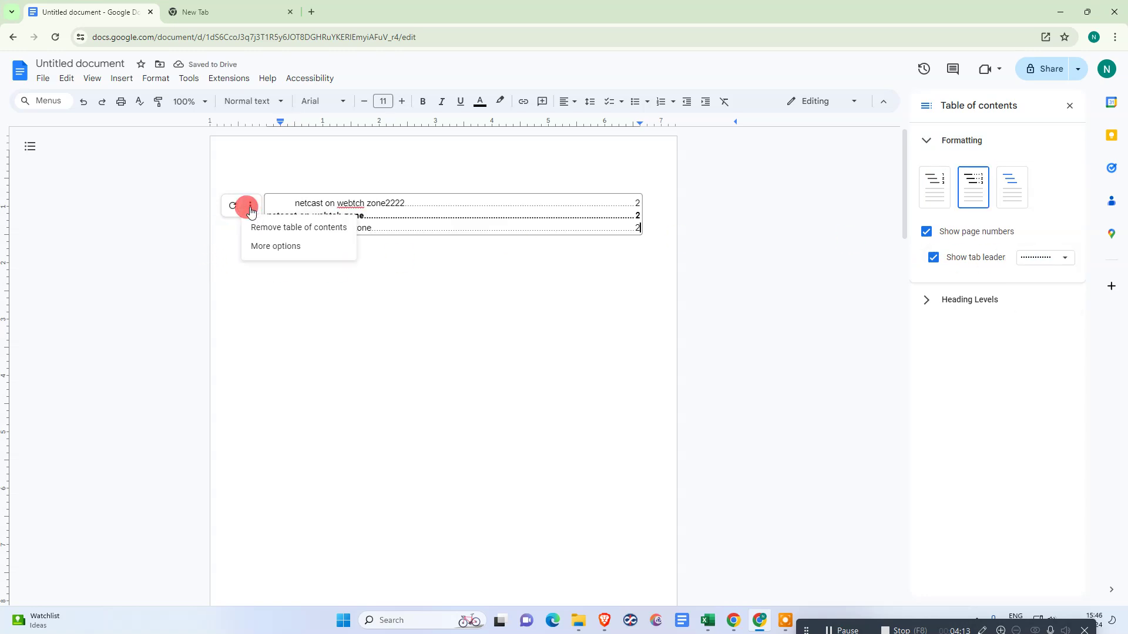
left_click(275, 247)
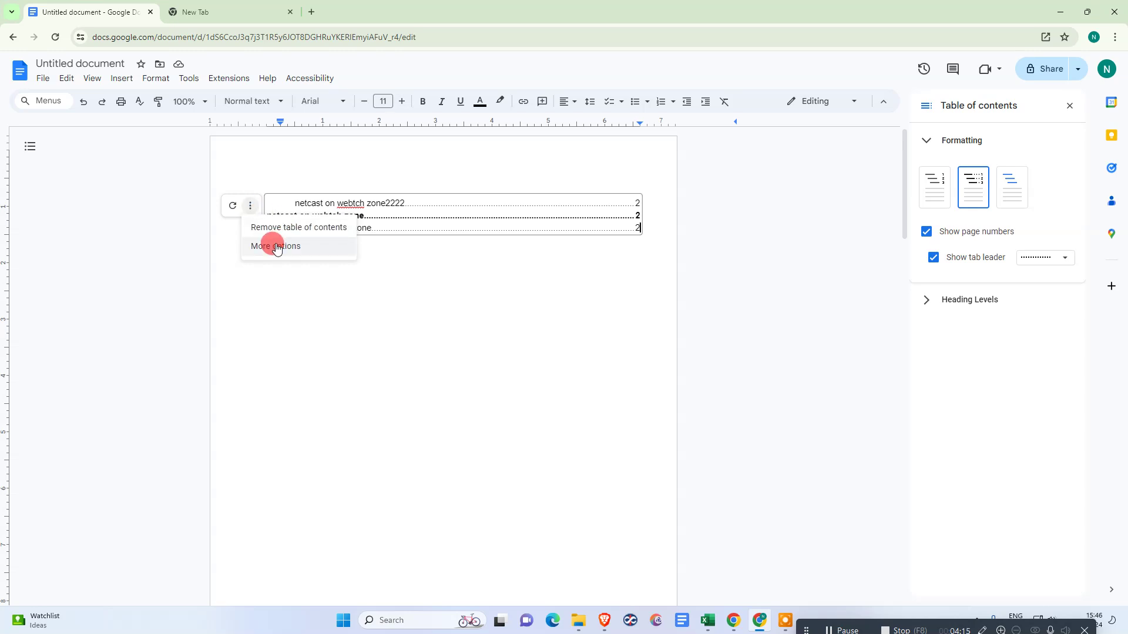
left_click(1008, 188)
left_click(970, 195)
left_click(945, 199)
left_click(926, 233)
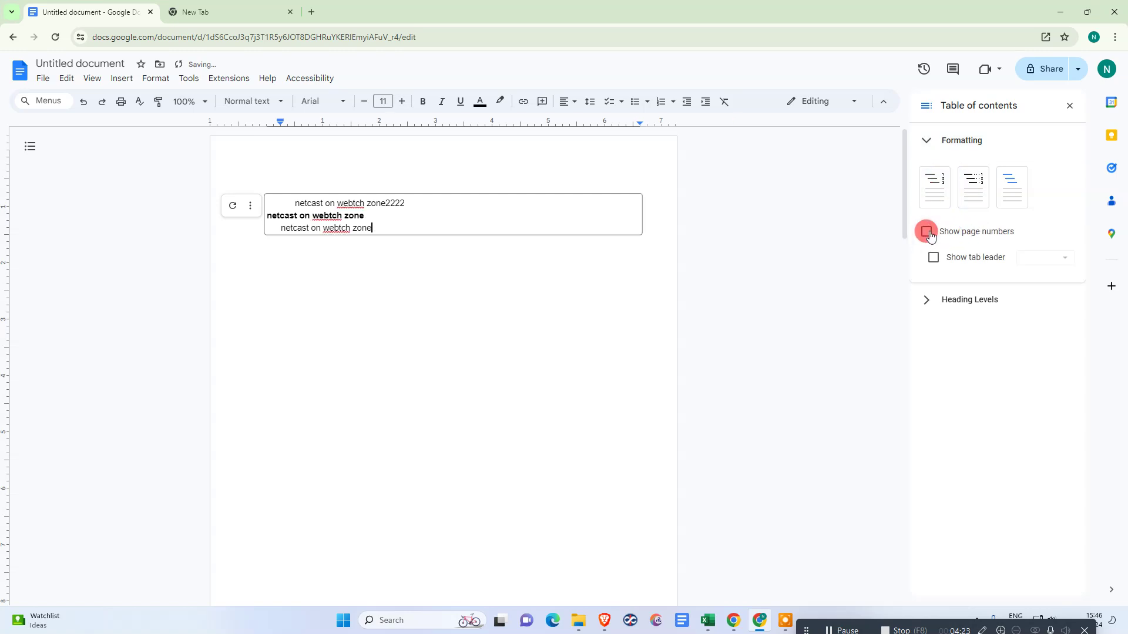
Step: Turn page numbers back on with dashed tab leaders, briefly checking the heading level settings
left_click(929, 233)
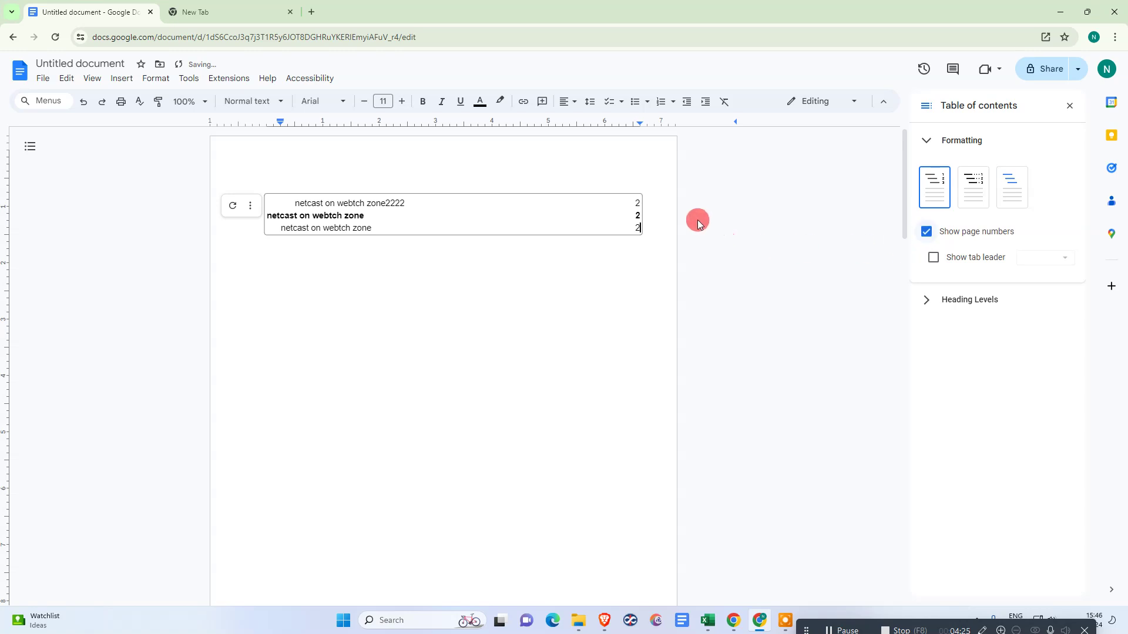
left_click(929, 261)
left_click(1039, 257)
left_click(1049, 298)
left_click(1047, 257)
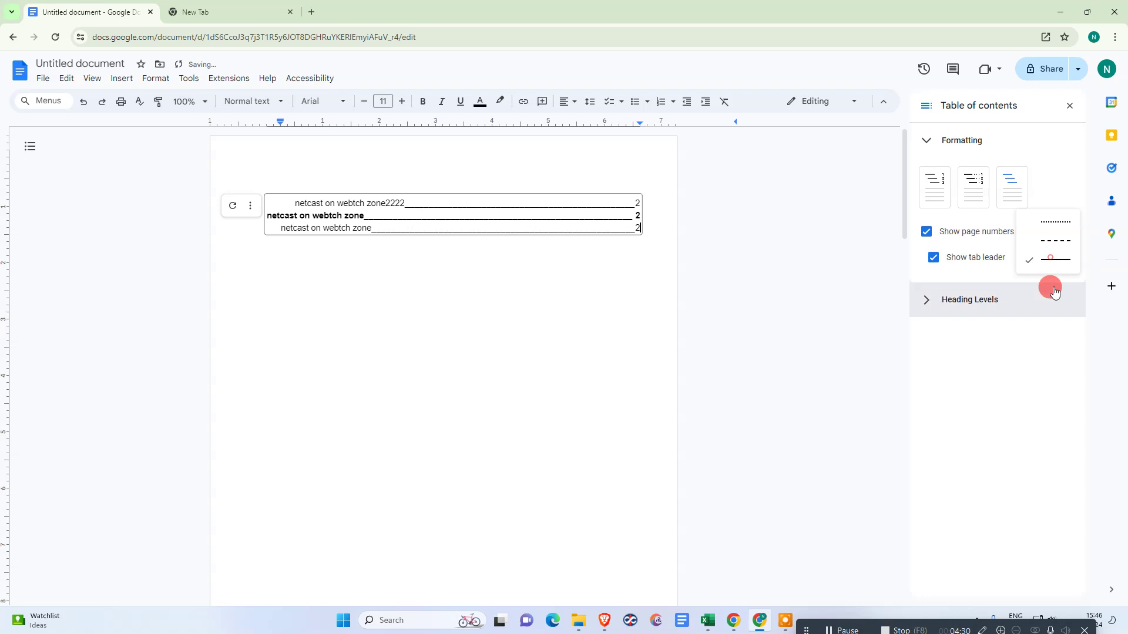
left_click(1057, 242)
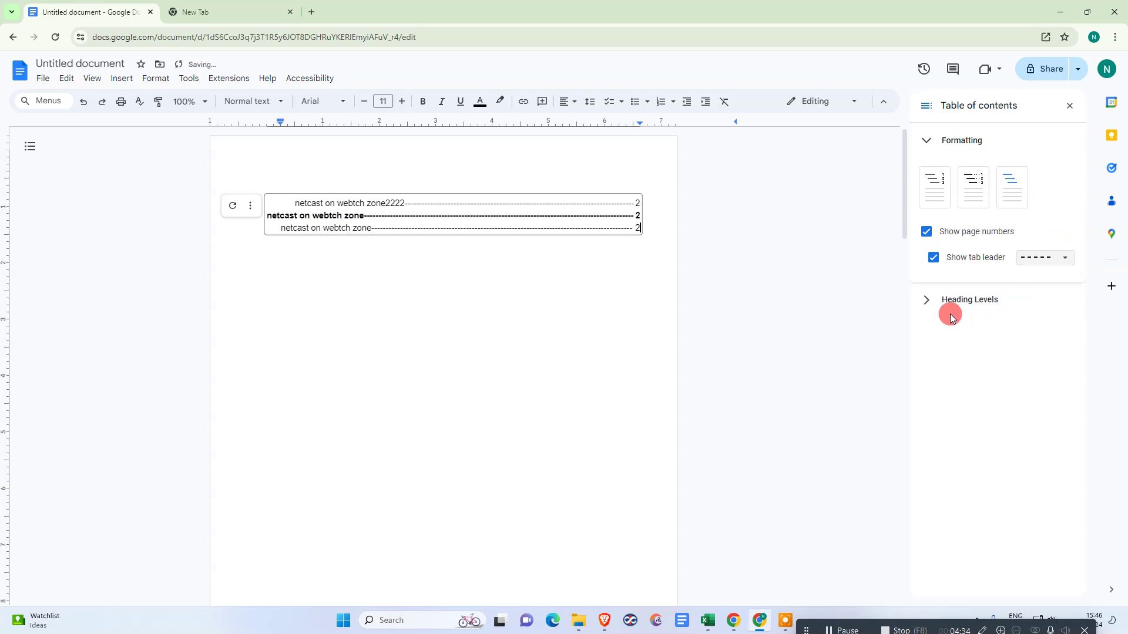
left_click(924, 300)
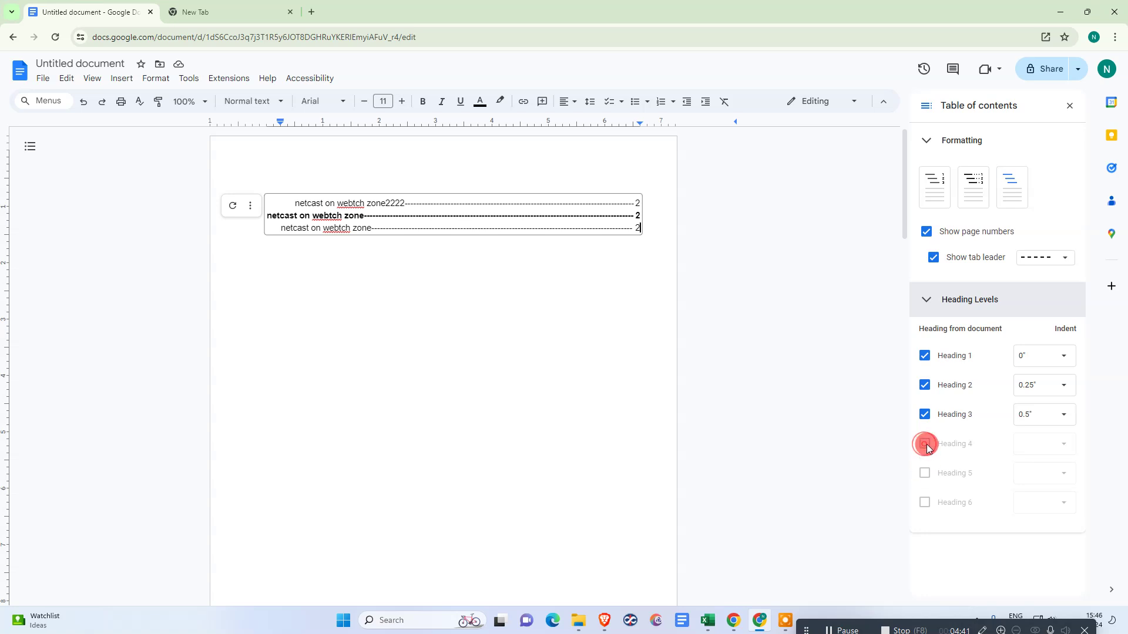
left_click(1046, 368)
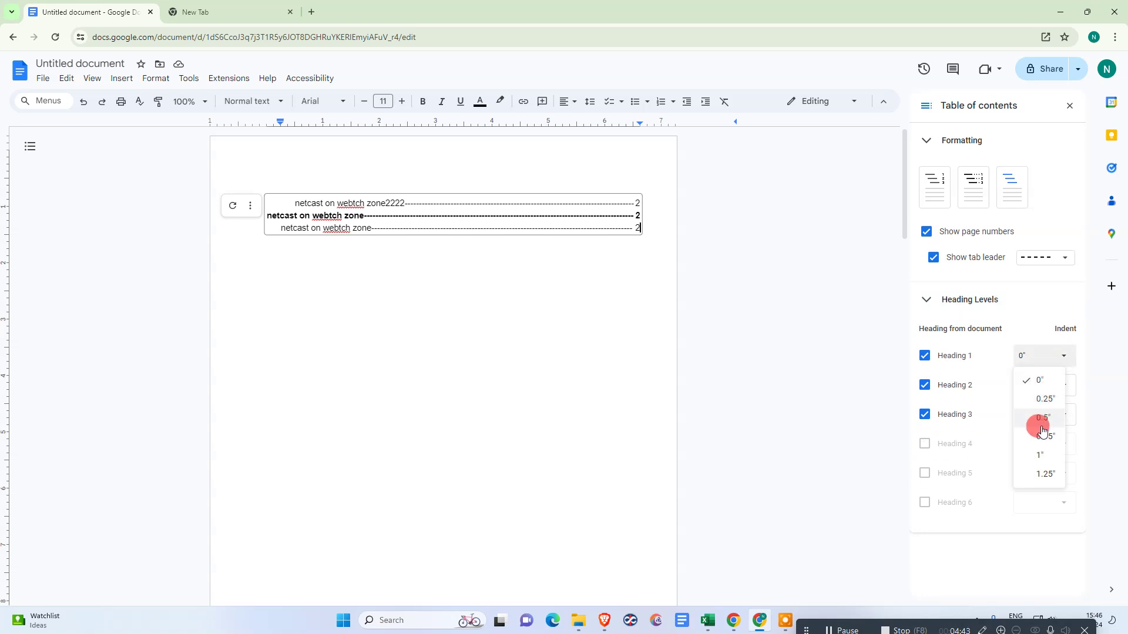
left_click(1022, 303)
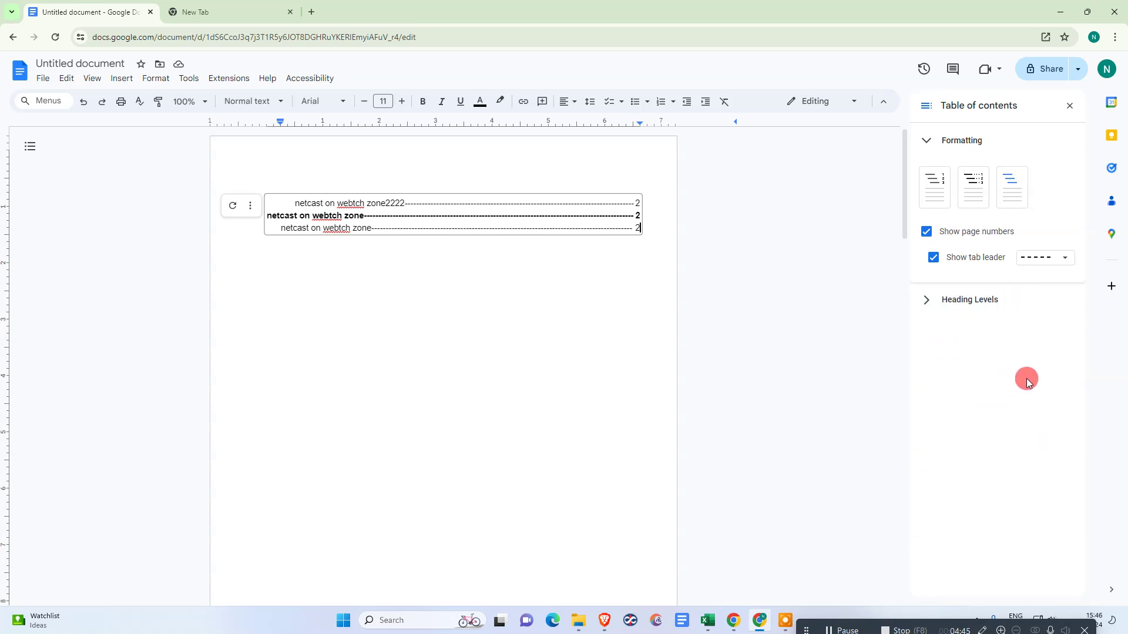
Step: Update the dashed-leader table of contents, then close Chrome to reveal the desktop
left_click(928, 309)
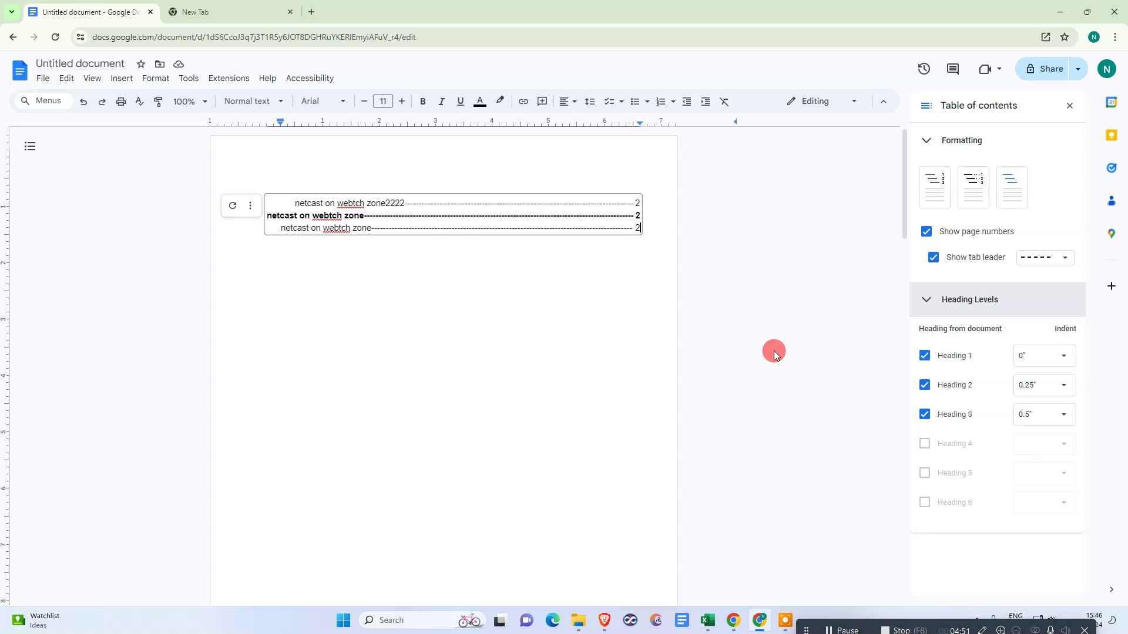
left_click(774, 351)
left_click(469, 204)
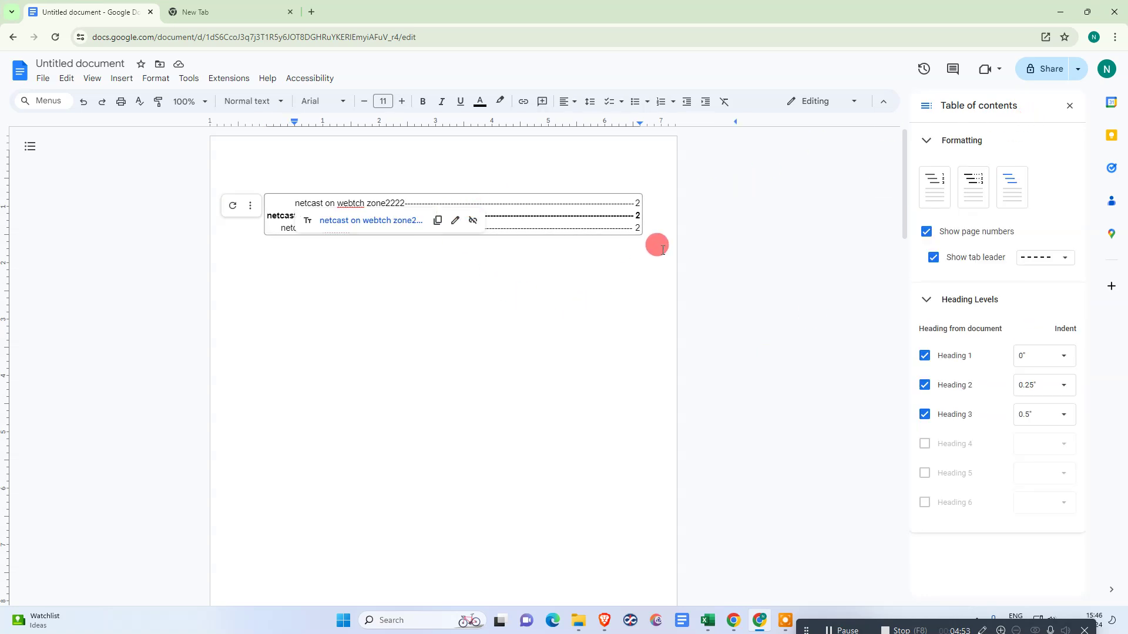
scroll(652, 250, "down", 15)
scroll(482, 402, "down", 10)
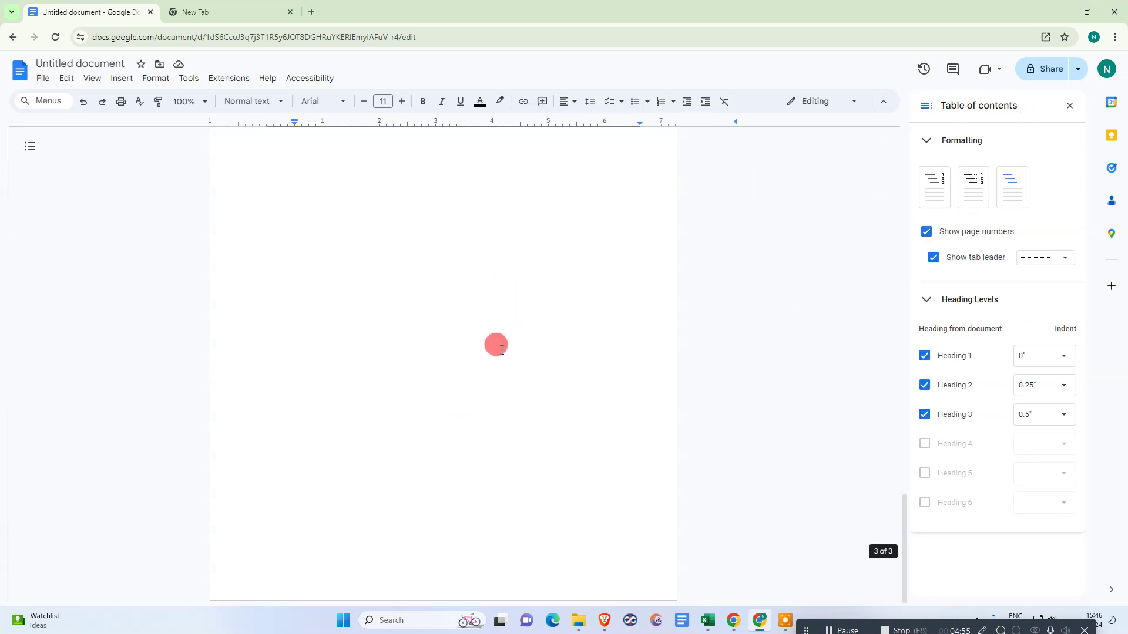
left_click(453, 243)
scroll(486, 276, "up", 20)
left_click(358, 215)
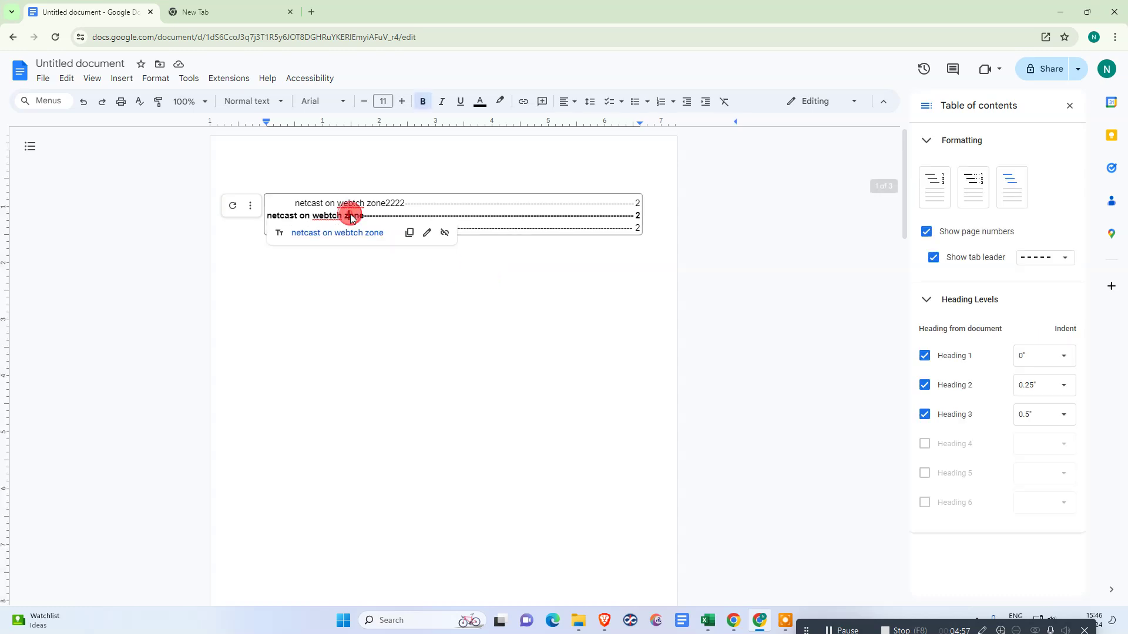
left_click(229, 205)
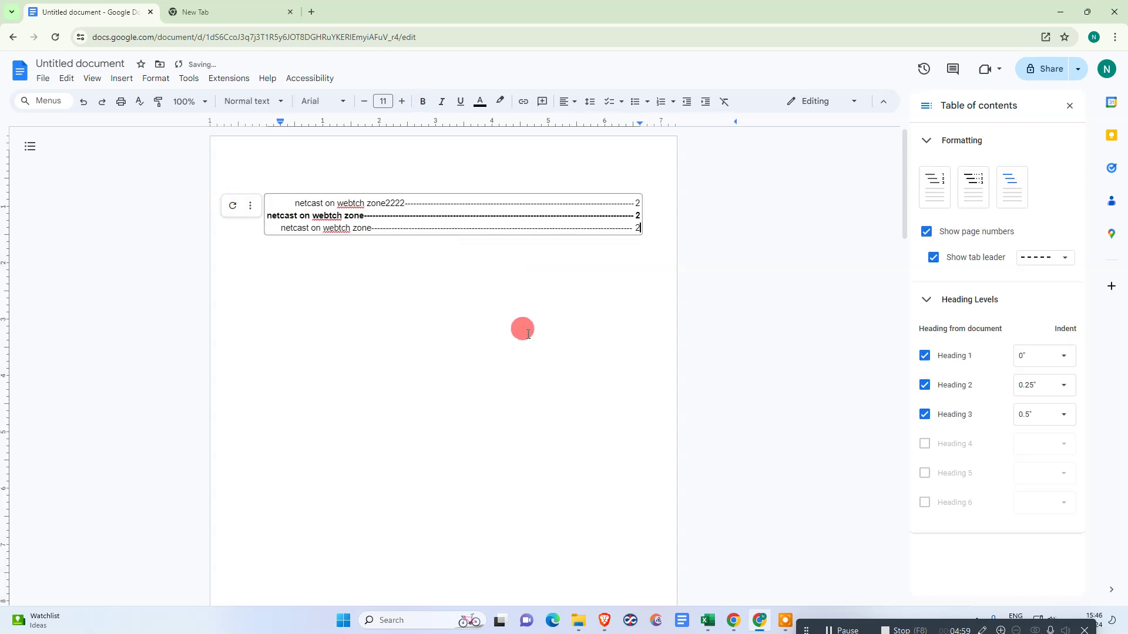
scroll(521, 327, "down", 7)
key("super+d")
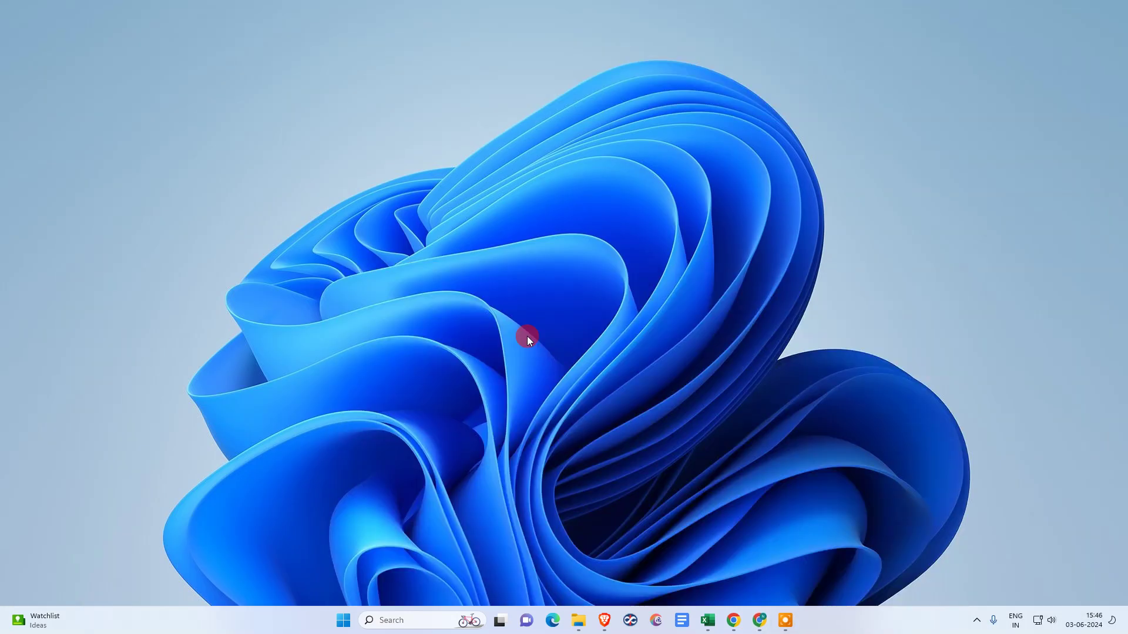